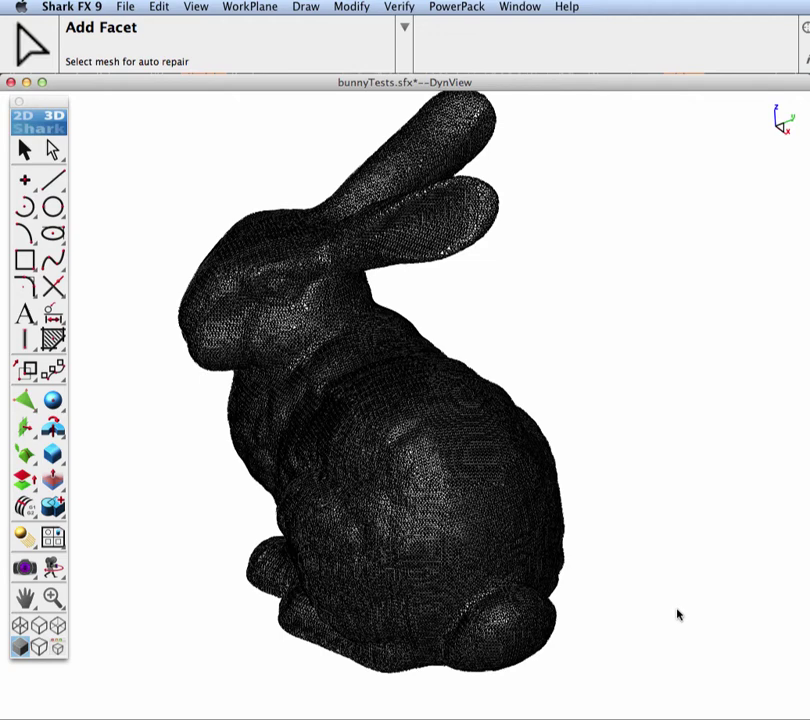
Export the dense bunny mesh to the Desktop as bunnyTests.obj in Wavefront OBJ format with inches as file units
scroll(427, 510, "up", 2)
scroll(414, 503, "up", 5)
scroll(414, 503, "down", 8)
scroll(417, 500, "up", 2)
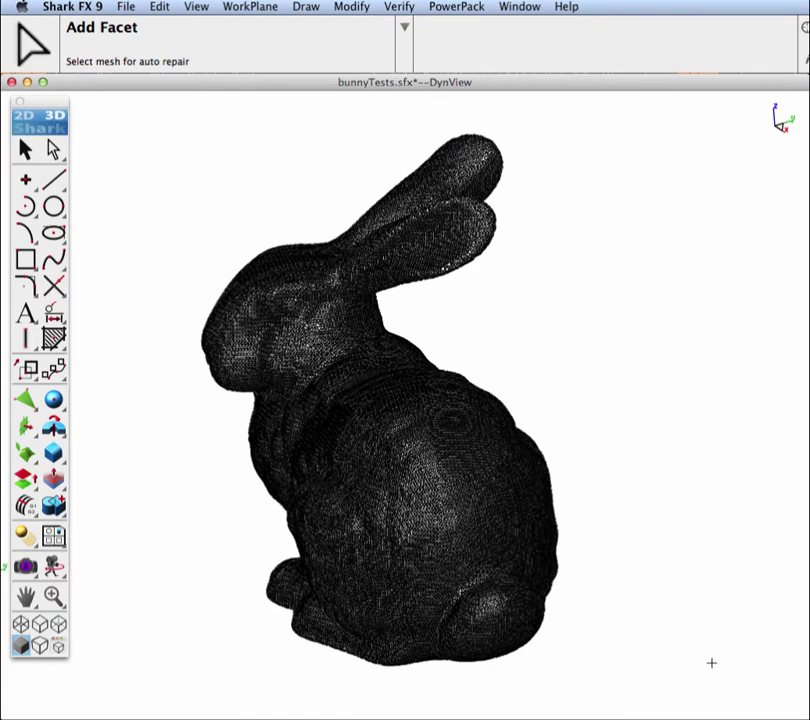
left_click(124, 7)
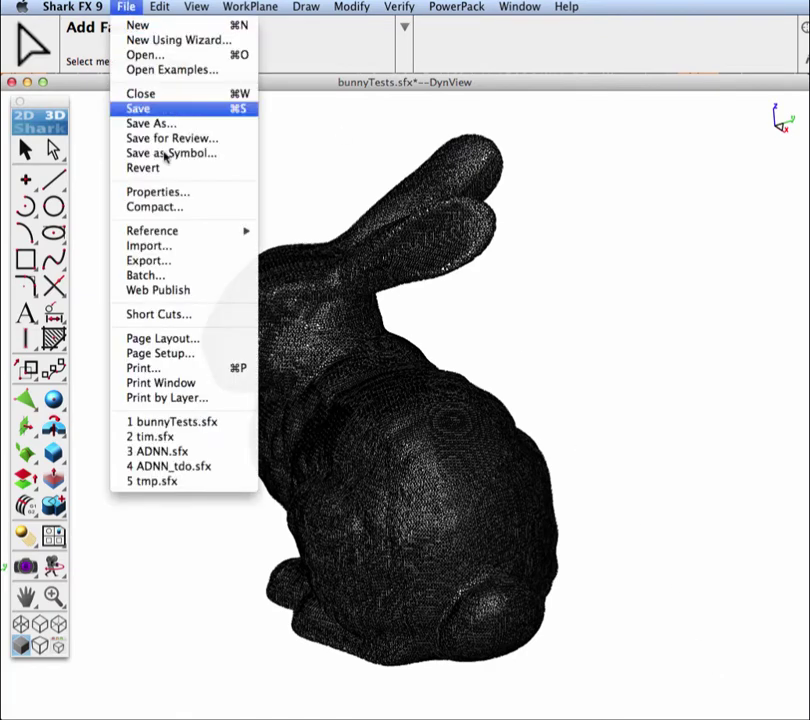
left_click(157, 262)
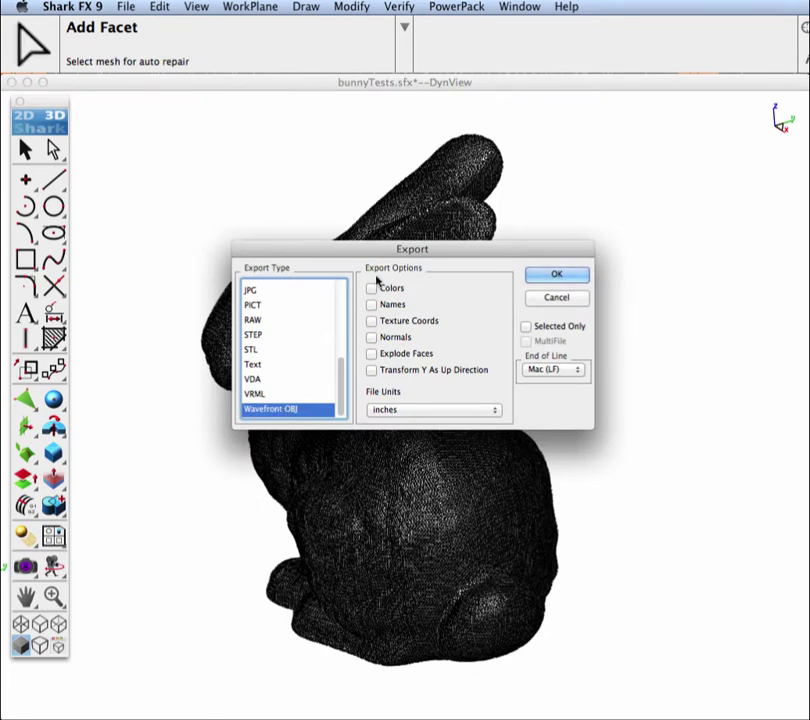
left_click(558, 276)
left_click_drag(650, 307, 597, 241)
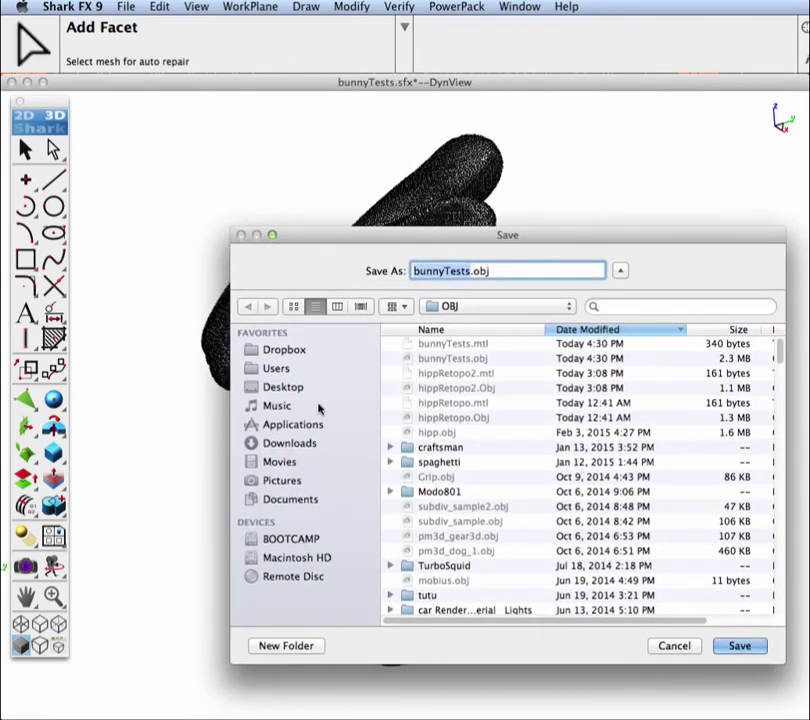
left_click(286, 386)
left_click(738, 646)
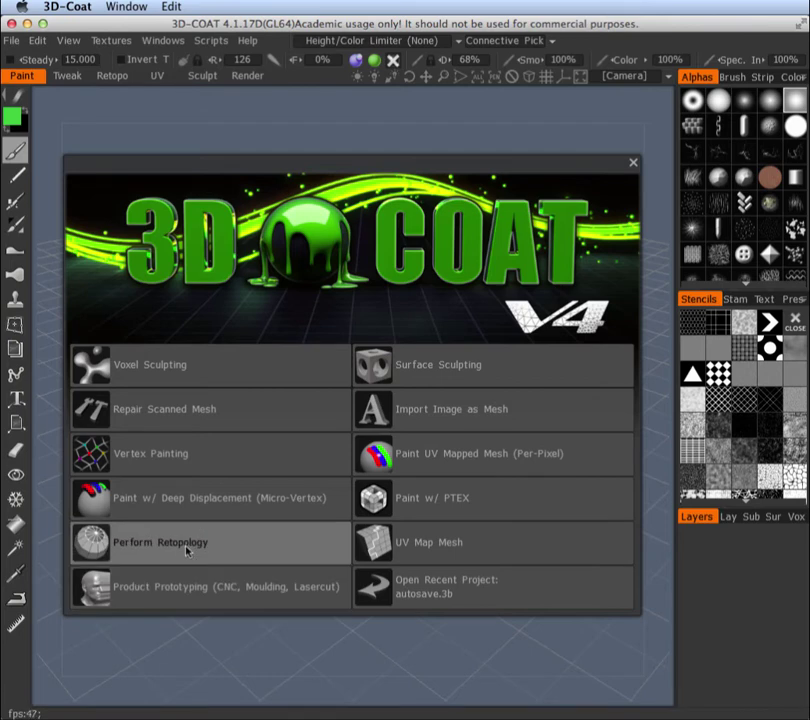
Switch to 3D-Coat, import the bunny mesh and auto-retopologize it with a 20000 poly count at Best Quality, without painting density areas
left_click(186, 550)
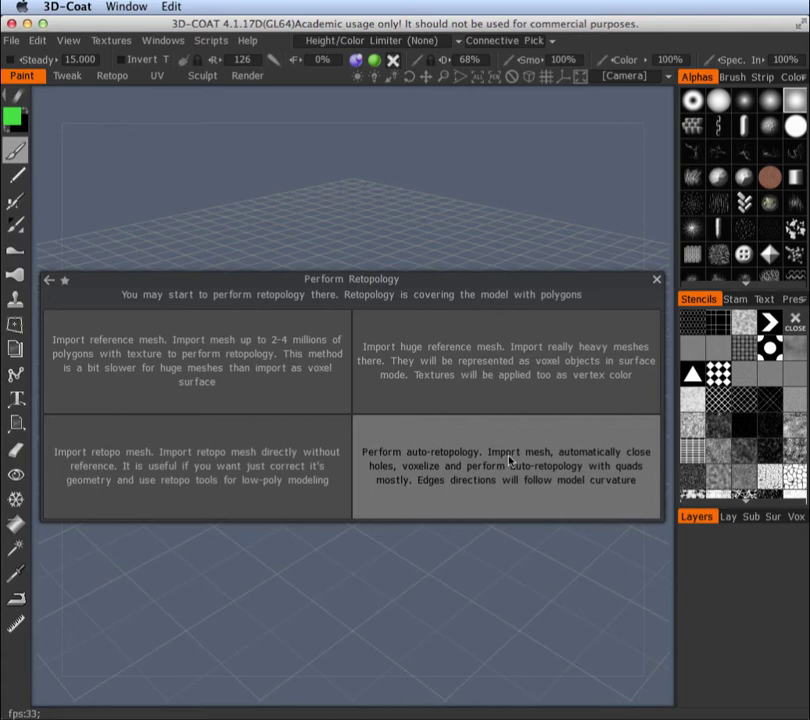
left_click(510, 461)
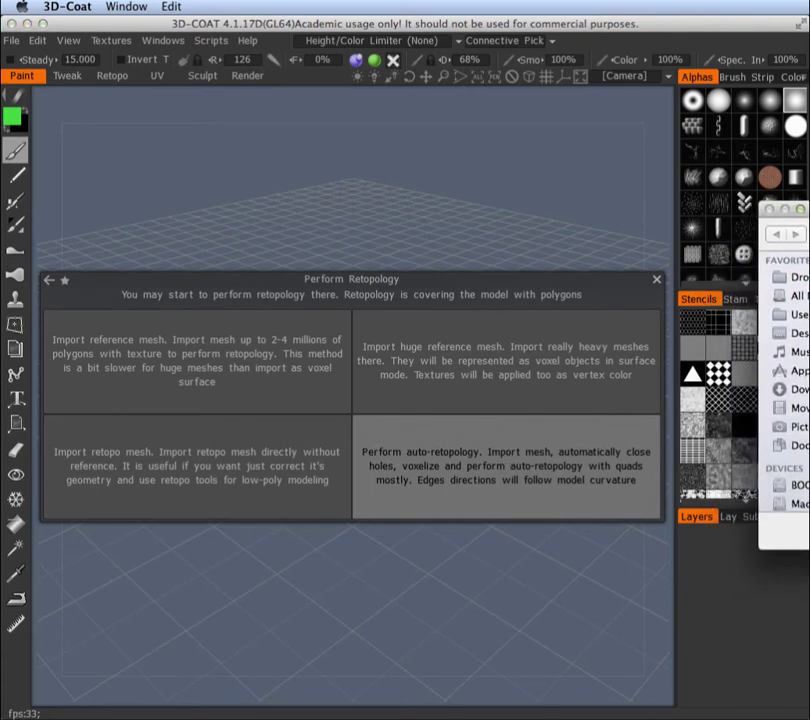
key("Return")
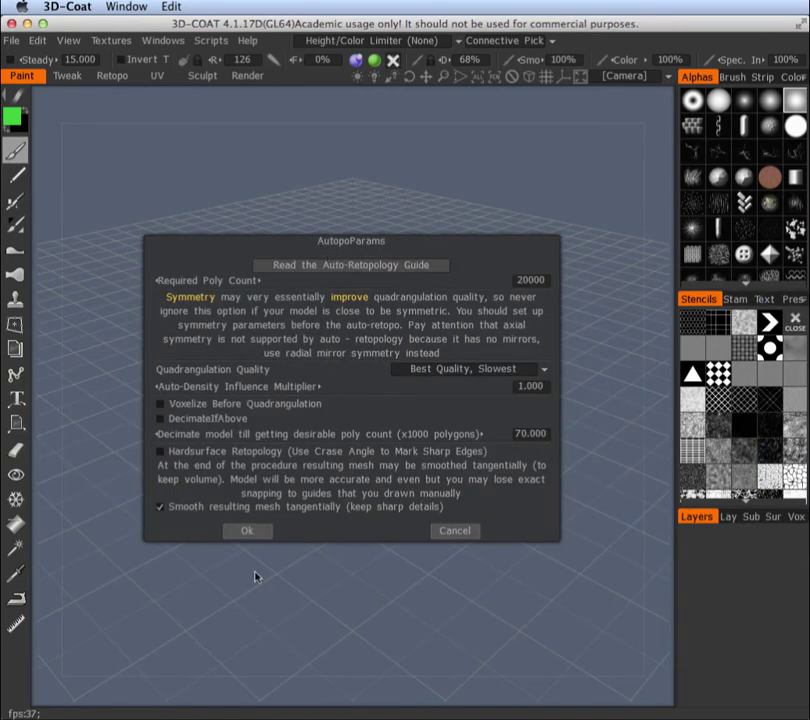
left_click(250, 533)
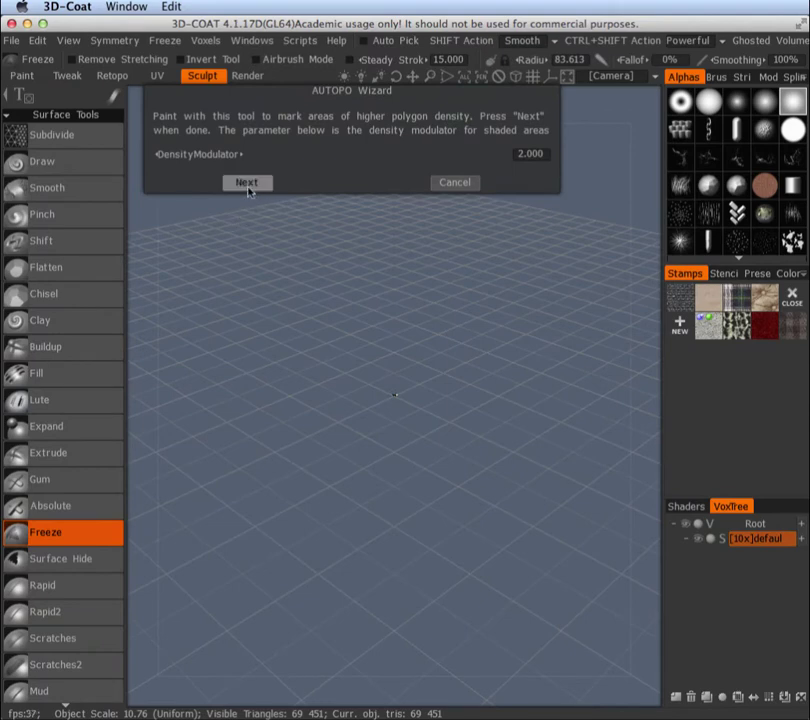
left_click(247, 184)
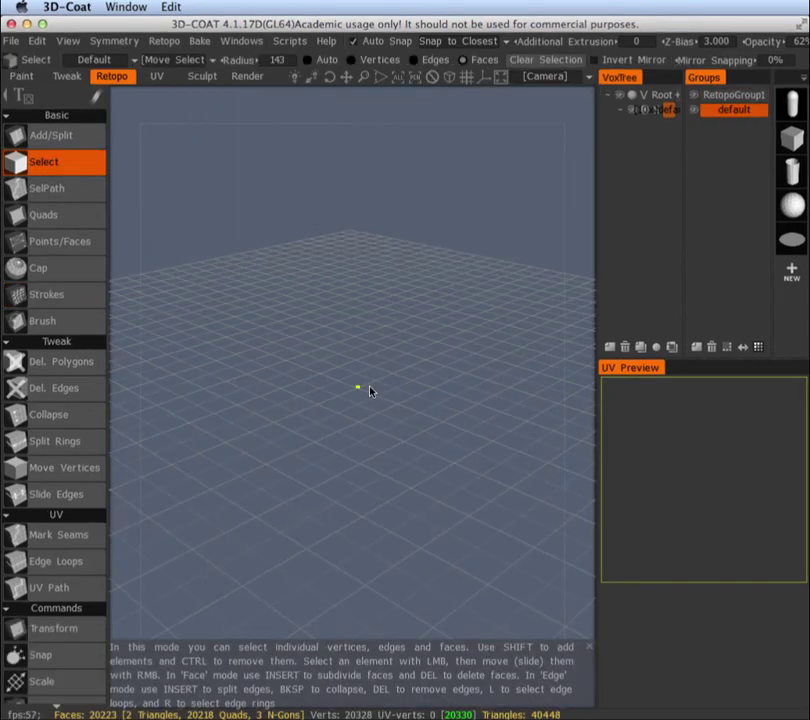
Examine the flow of the quads over the bunny's body, head and ears in the retopologized mesh
scroll(367, 390, "up", 8)
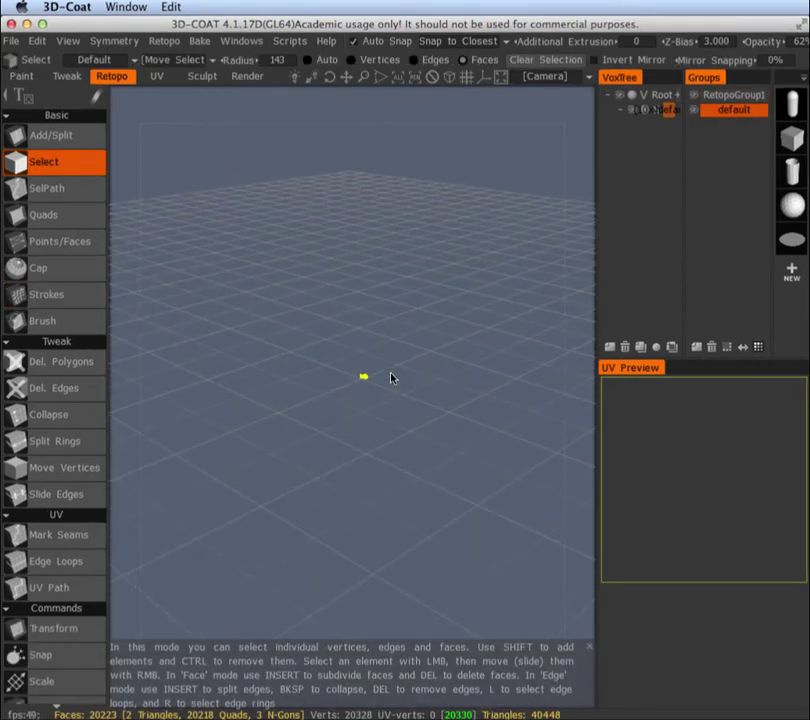
scroll(412, 263, "up", 3)
middle_click_drag(437, 257, 388, 480)
scroll(434, 410, "up", 5)
middle_click_drag(465, 517, 515, 423)
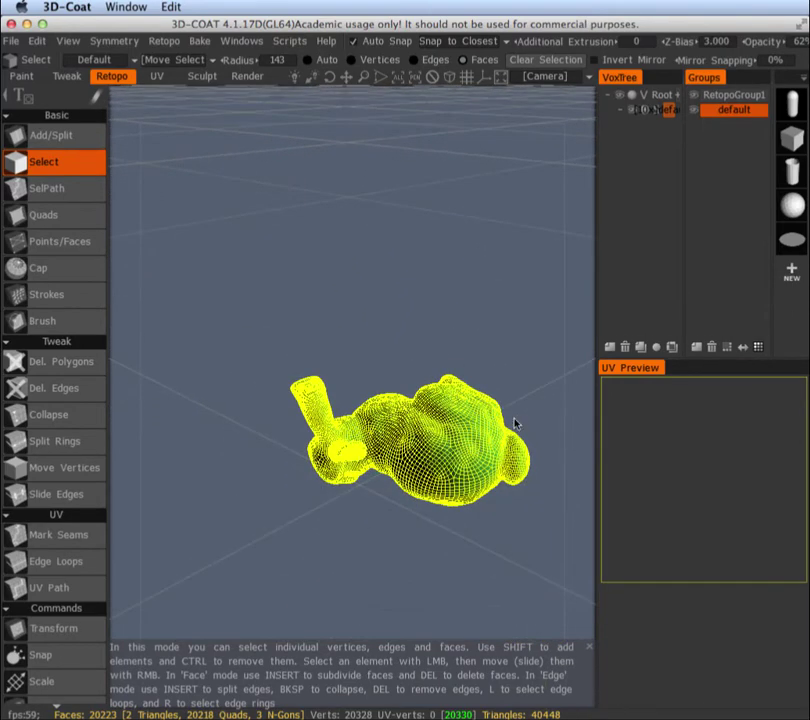
scroll(517, 400, "up", 1)
scroll(519, 380, "up", 1)
left_click_drag(519, 369, 400, 485, "alt")
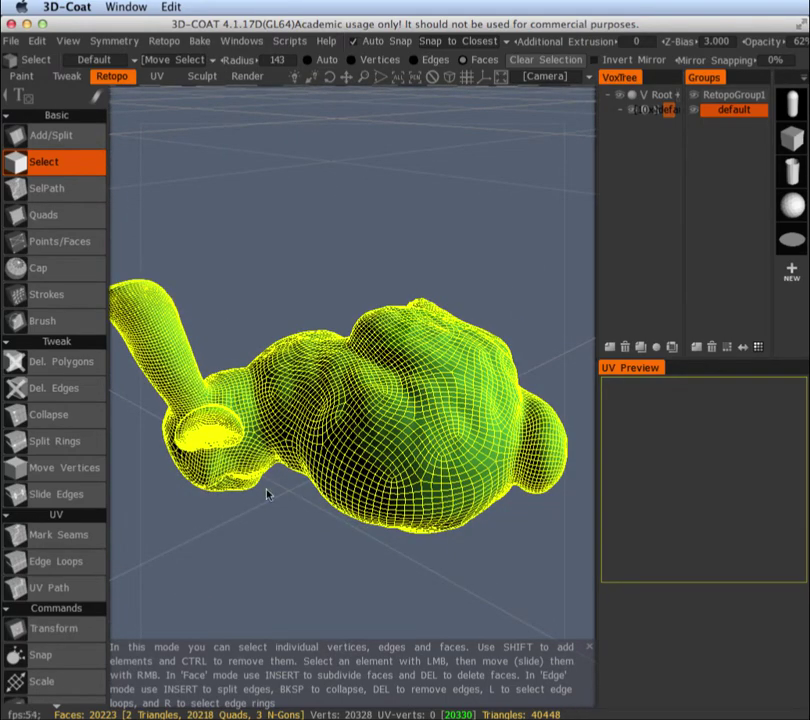
scroll(218, 497, "up", 5)
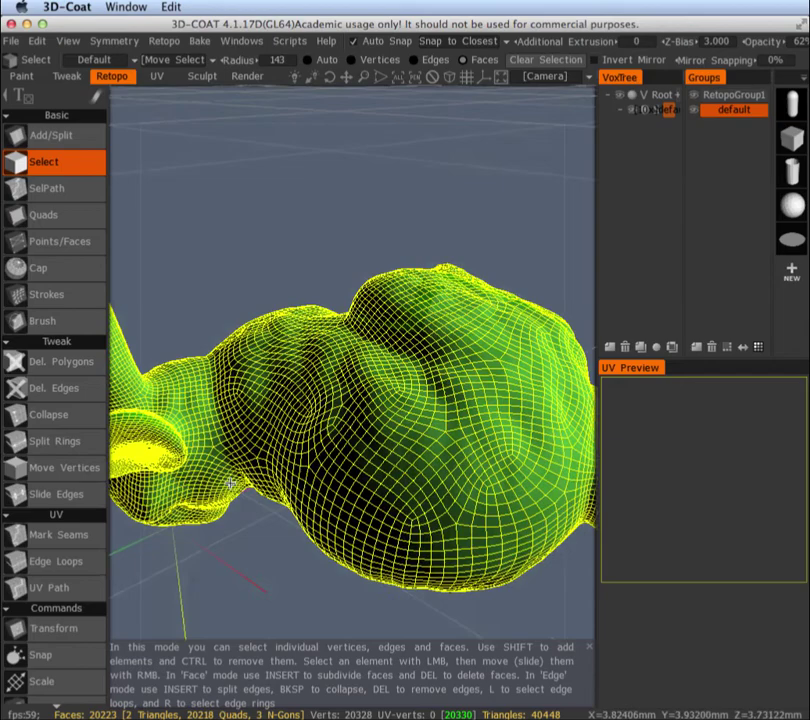
scroll(232, 483, "down", 3)
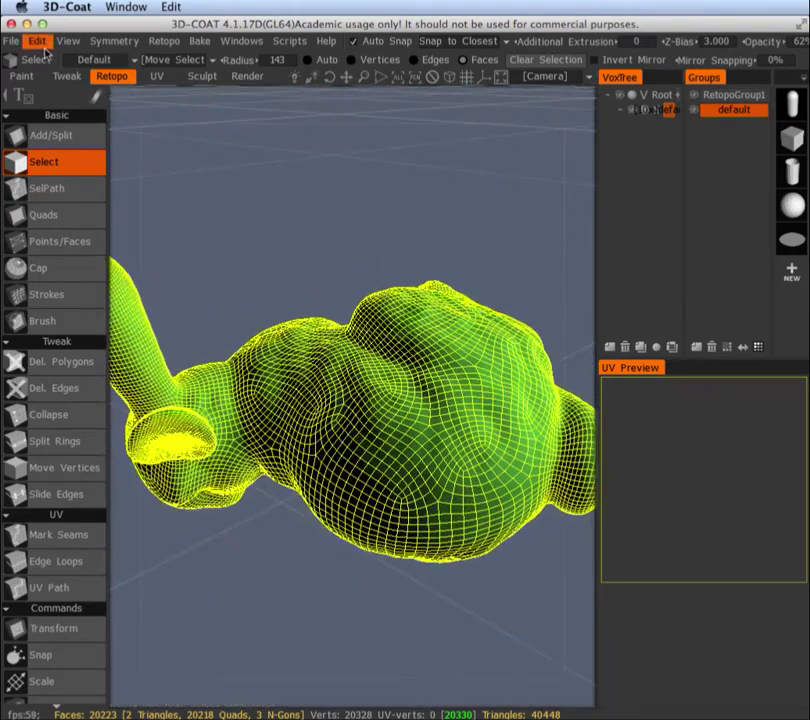
Export the bunny's retopo mesh to a file
left_click(13, 43)
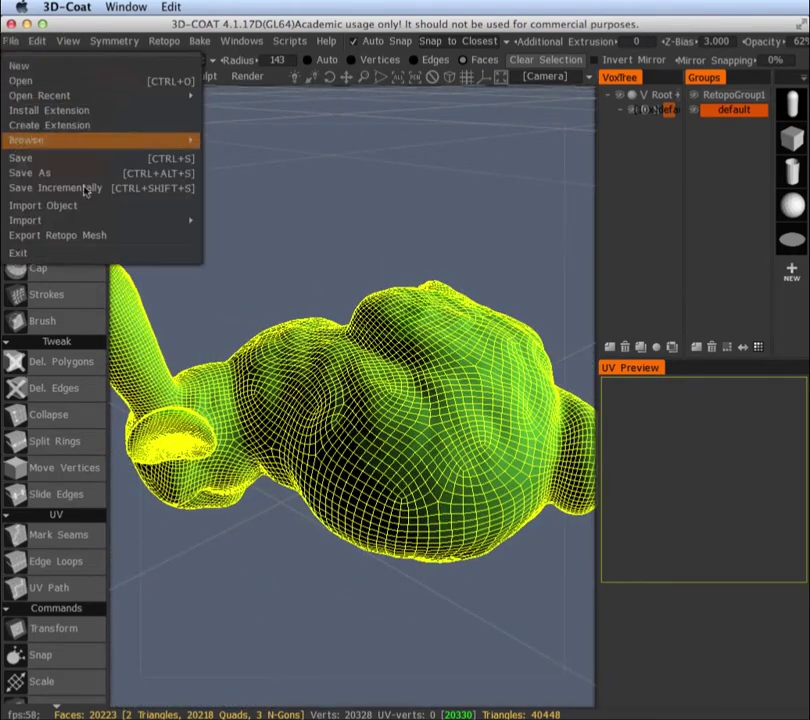
left_click(54, 238)
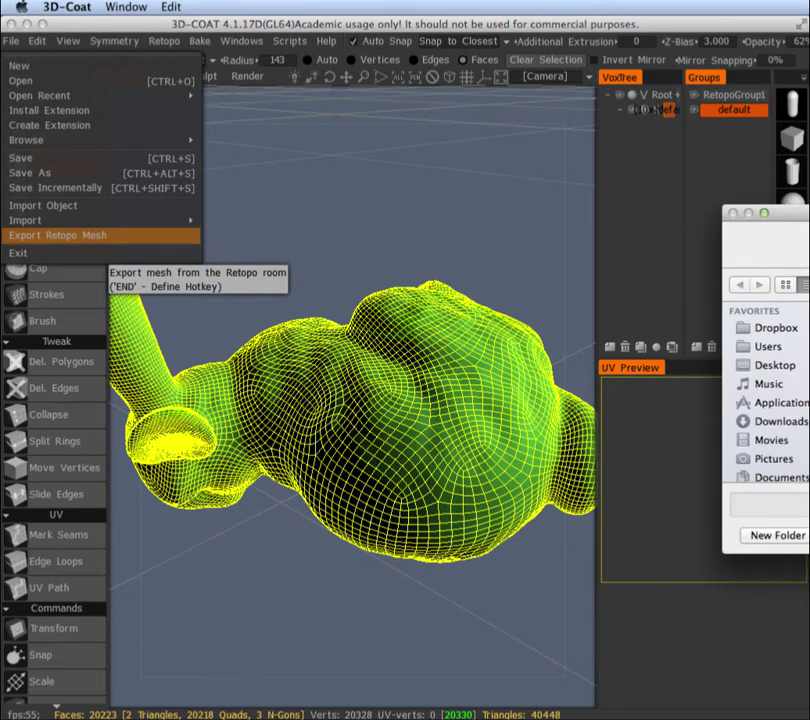
type("bunn")
key("Return")
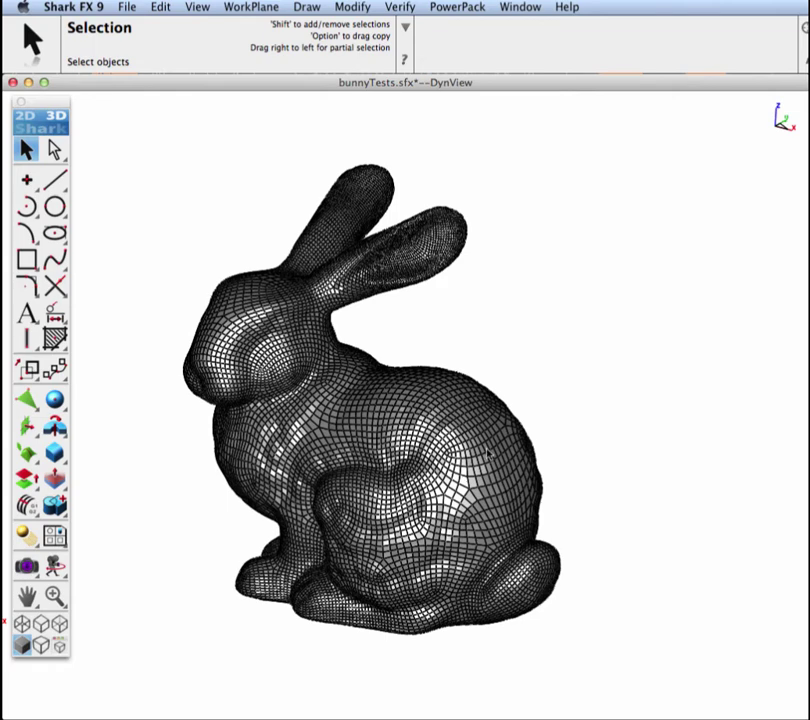
Switch to Shark FX and run Mesh Analysis on the retopologized bunny to review its facet and edge statistics
left_click(456, 7)
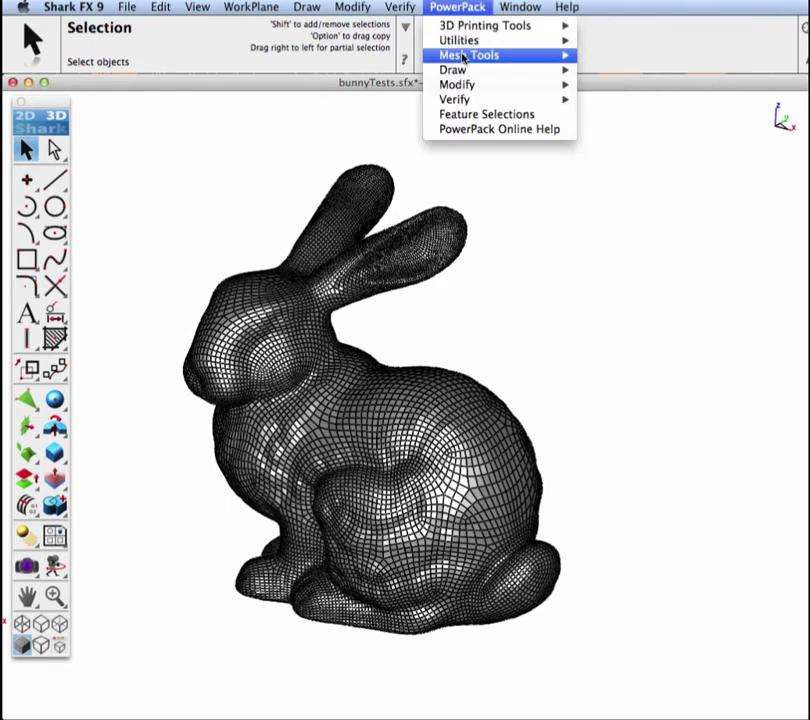
mouse_move(470, 55)
left_click(608, 55)
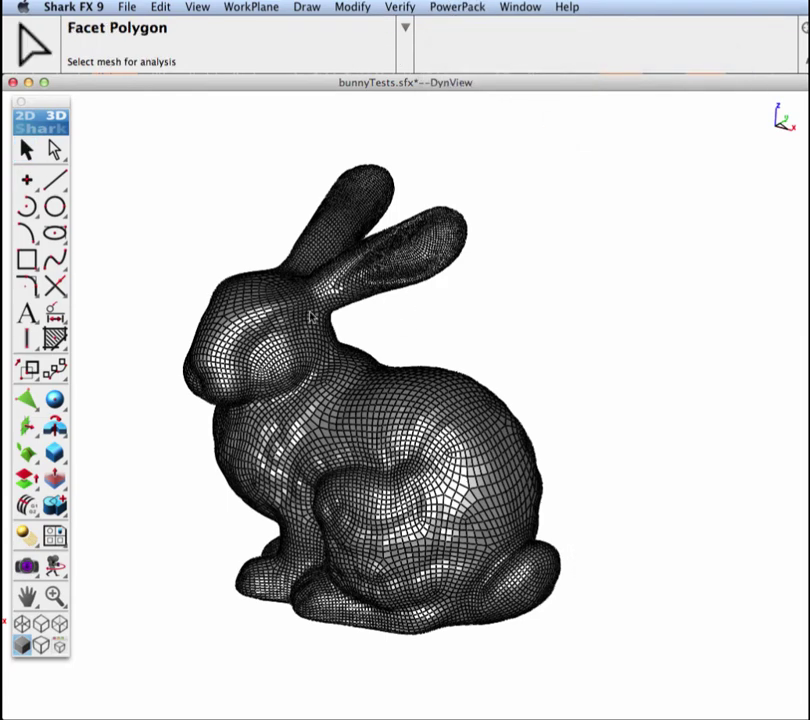
left_click(353, 313)
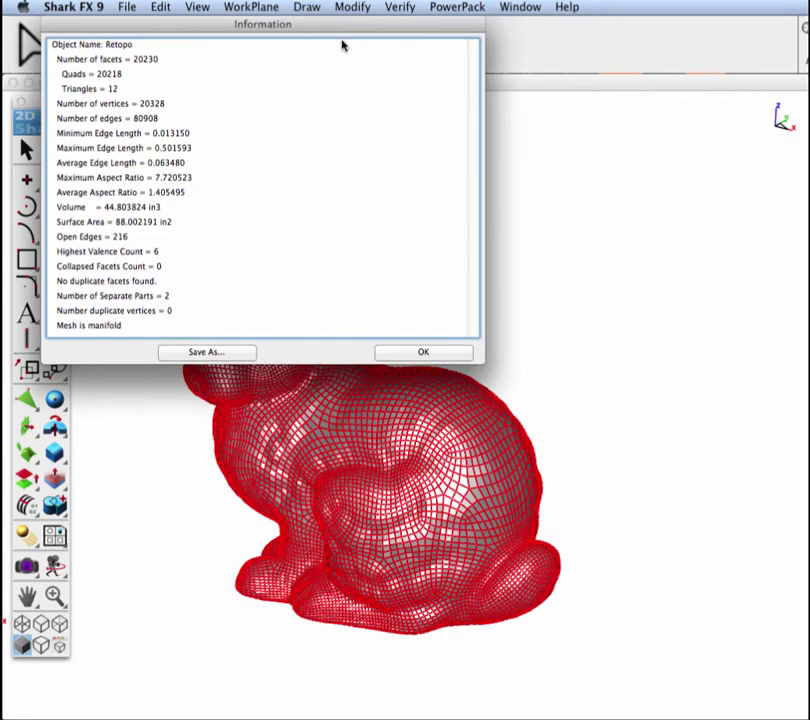
left_click_drag(350, 31, 472, 61)
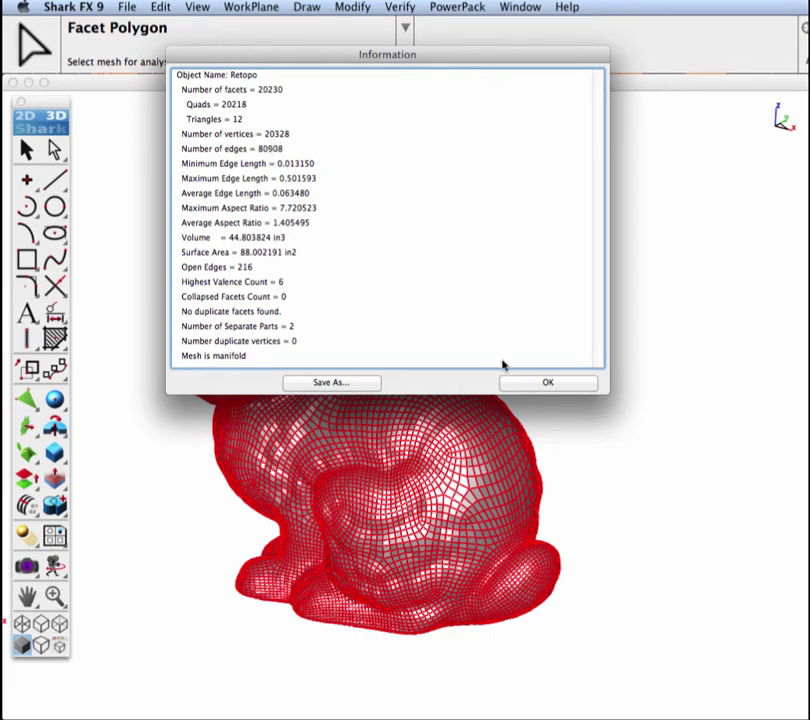
left_click(547, 384)
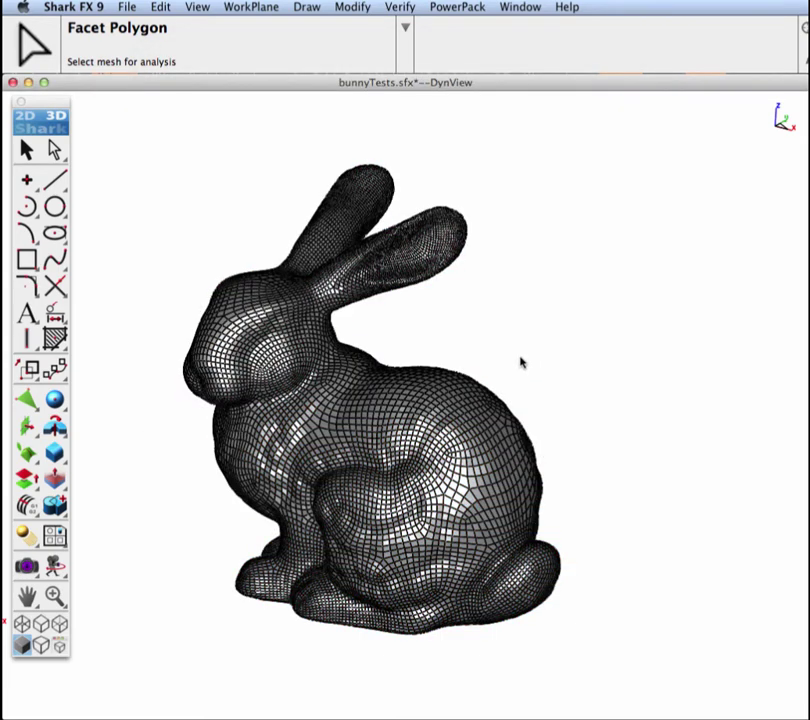
Convert the quad bunny mesh to a NURB surface with SubDivision to NURB
left_click(466, 6)
mouse_move(473, 58)
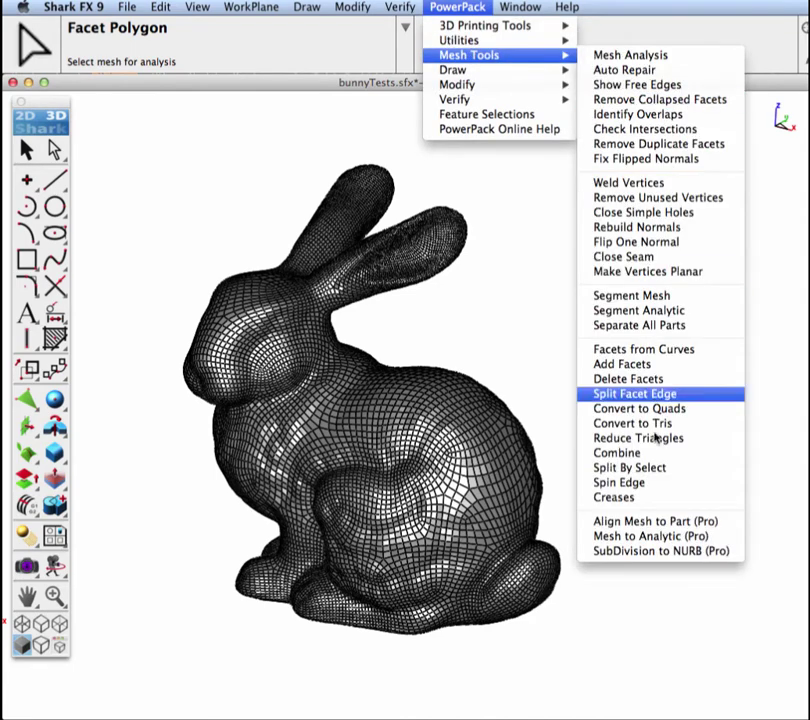
left_click(619, 551)
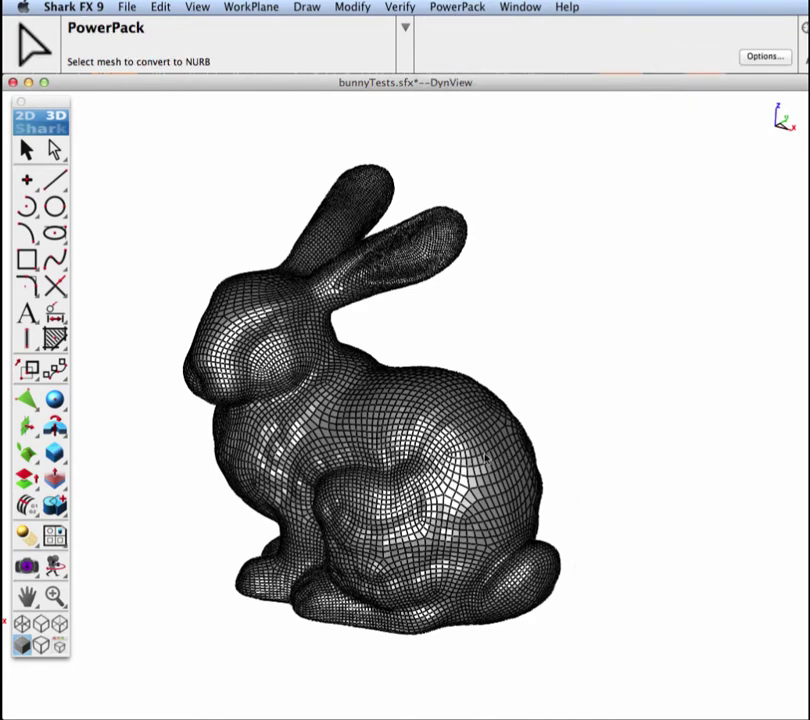
left_click(310, 292)
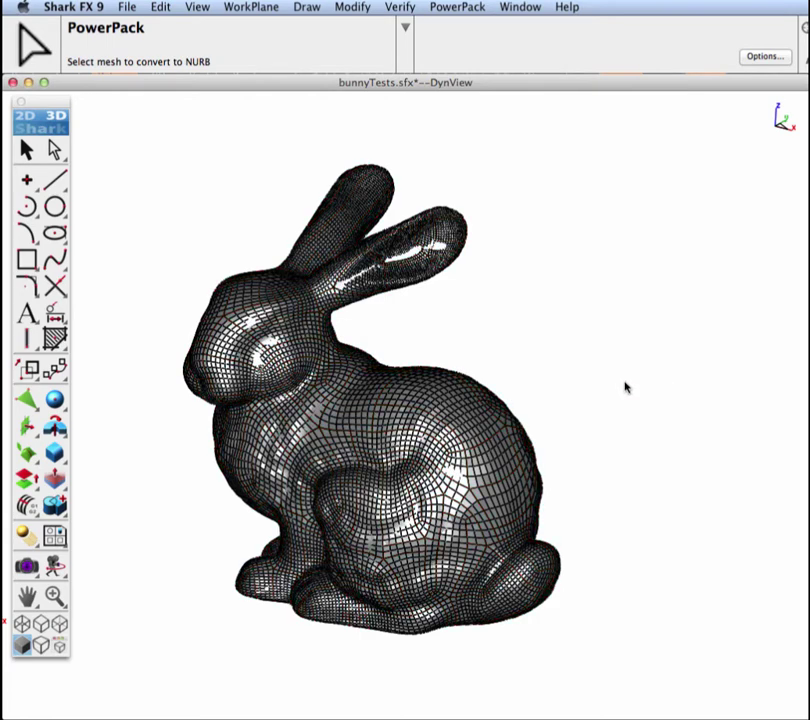
key("Escape")
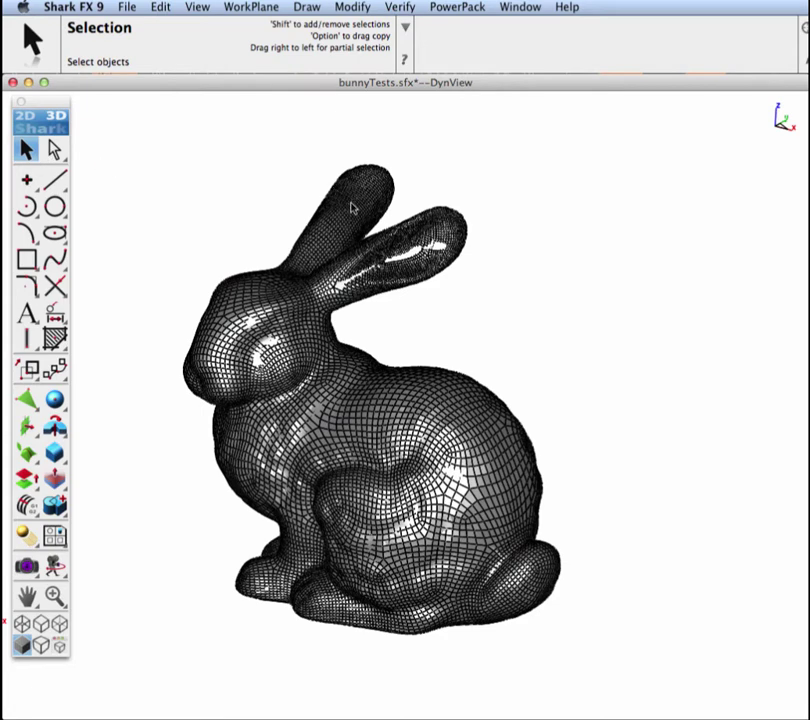
Hide the Retopo mesh so only the bunny's NURB surface is displayed
left_click(372, 208)
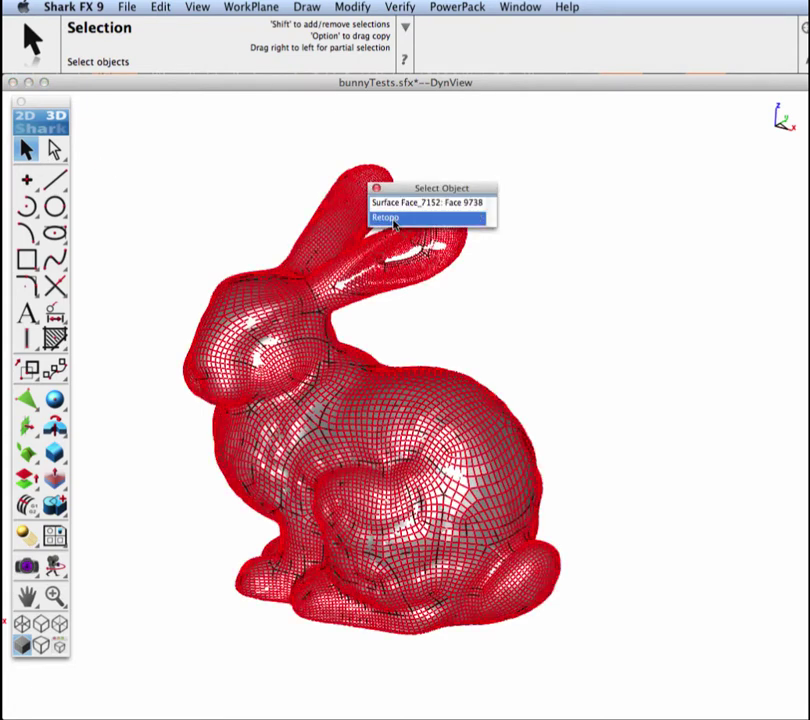
left_click(394, 218)
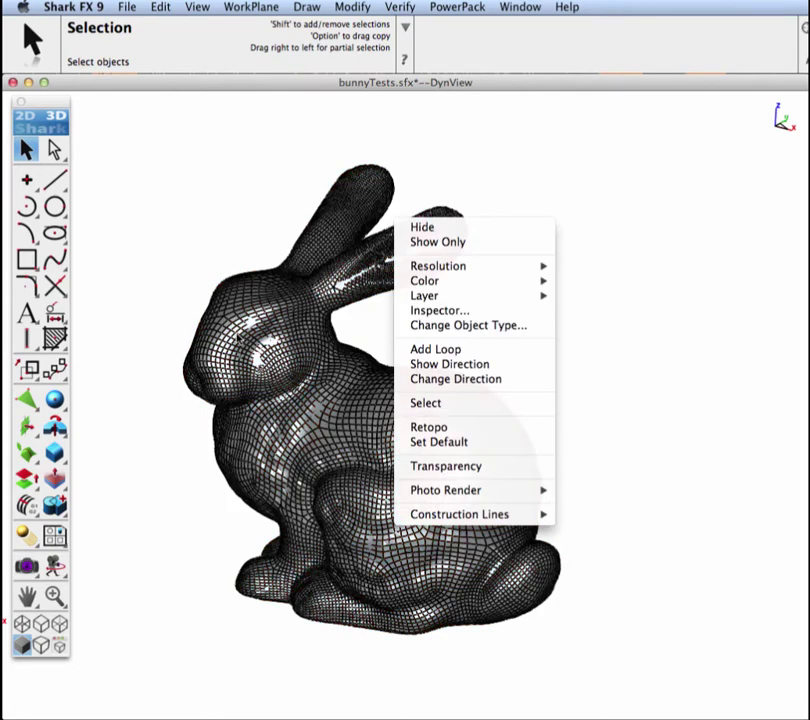
left_click(458, 231)
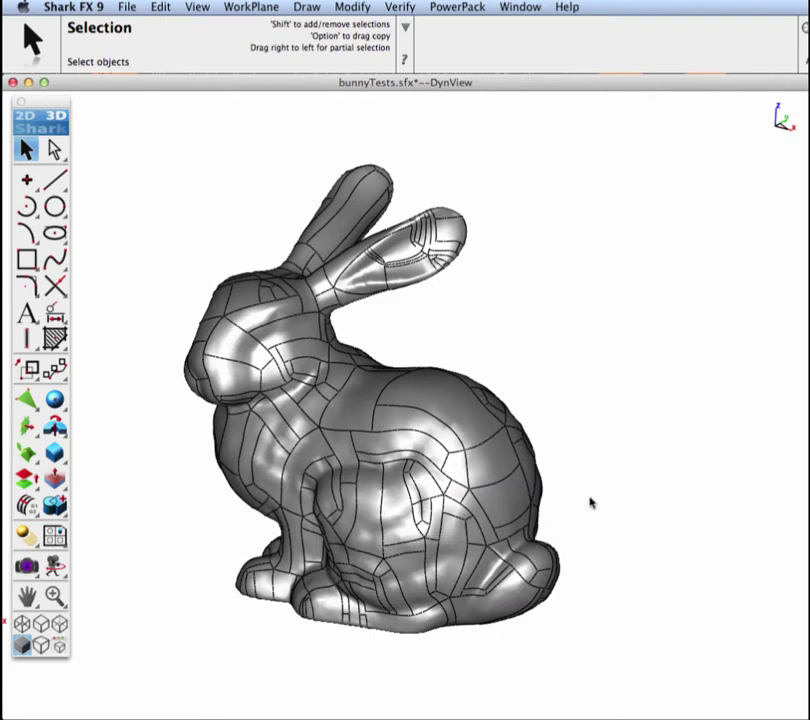
Run Check Object on the bunny's NURB surface and review its topology report
middle_click_drag(591, 503, 568, 517)
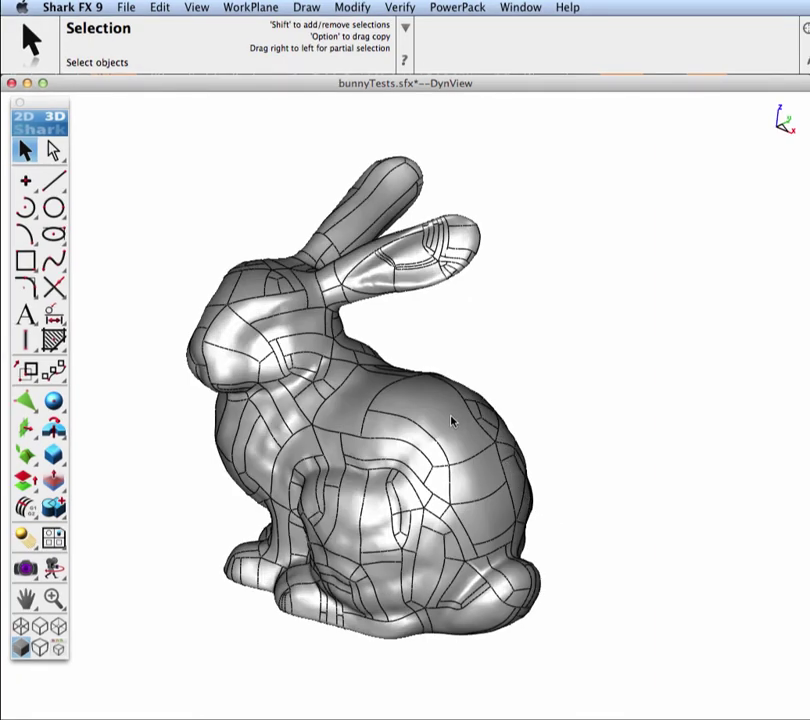
left_click(447, 421)
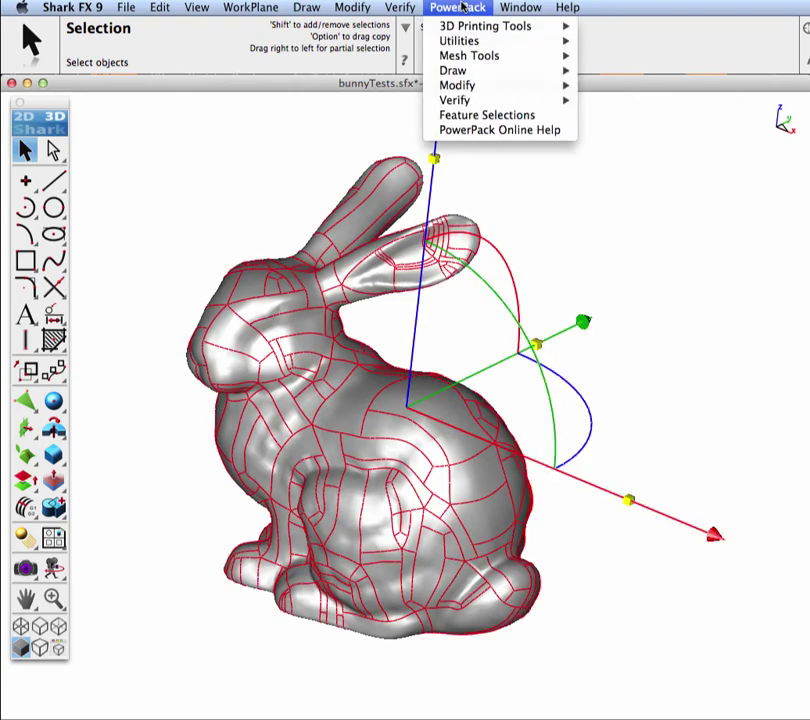
mouse_move(400, 7)
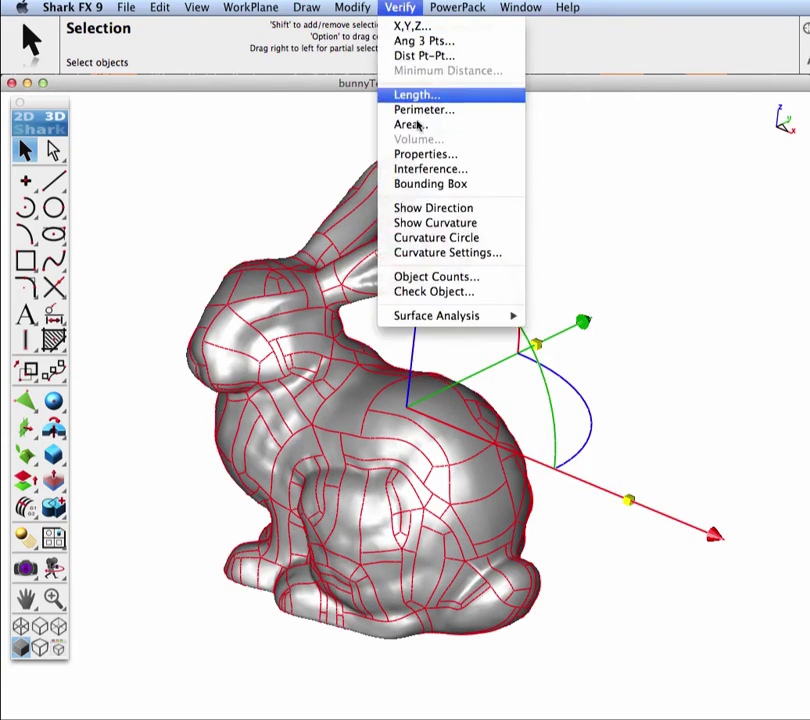
left_click(427, 292)
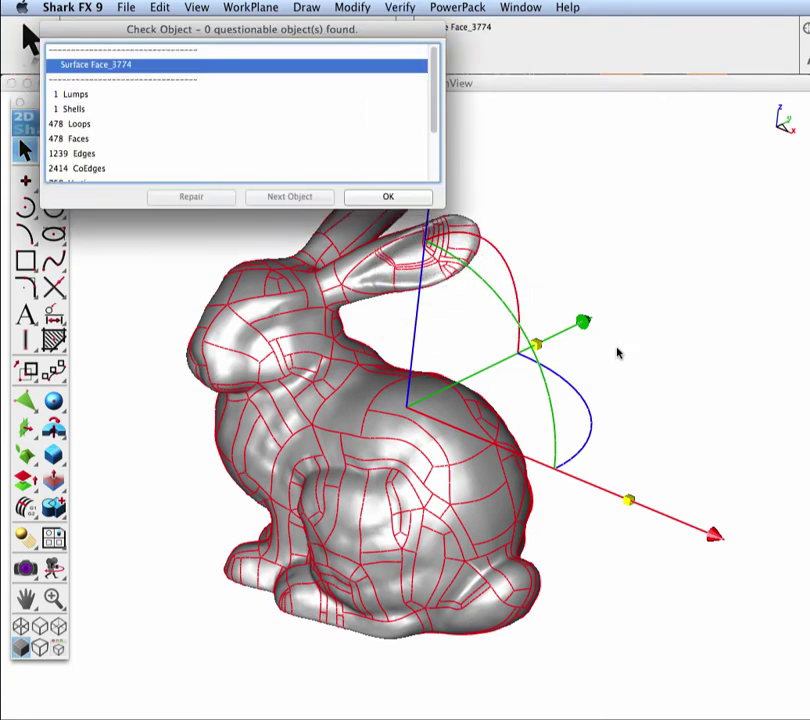
left_click_drag(363, 31, 419, 94)
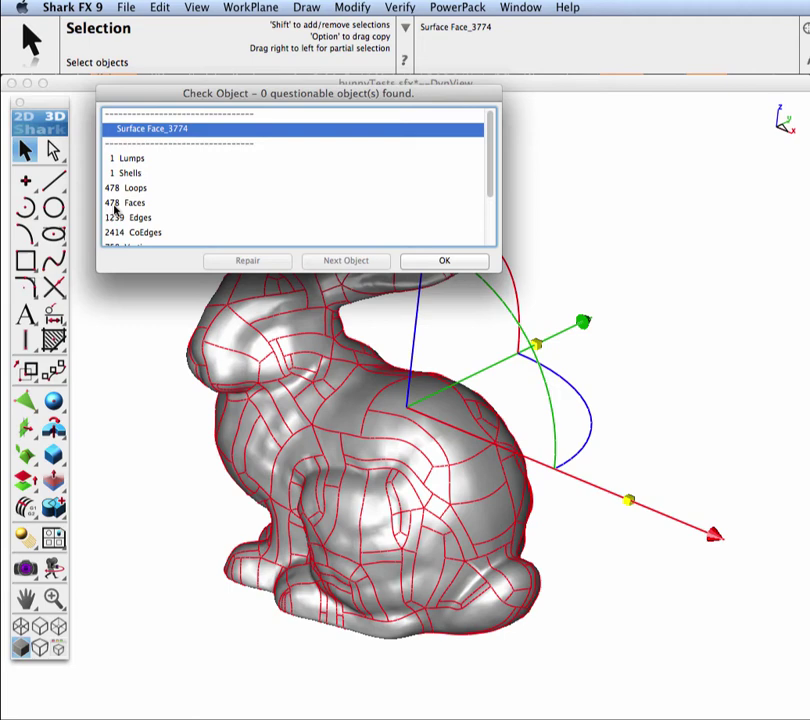
Close the topology report, deselect the bunny's NURB surface, and show the original dense mesh over it
left_click(444, 259)
left_click(519, 240)
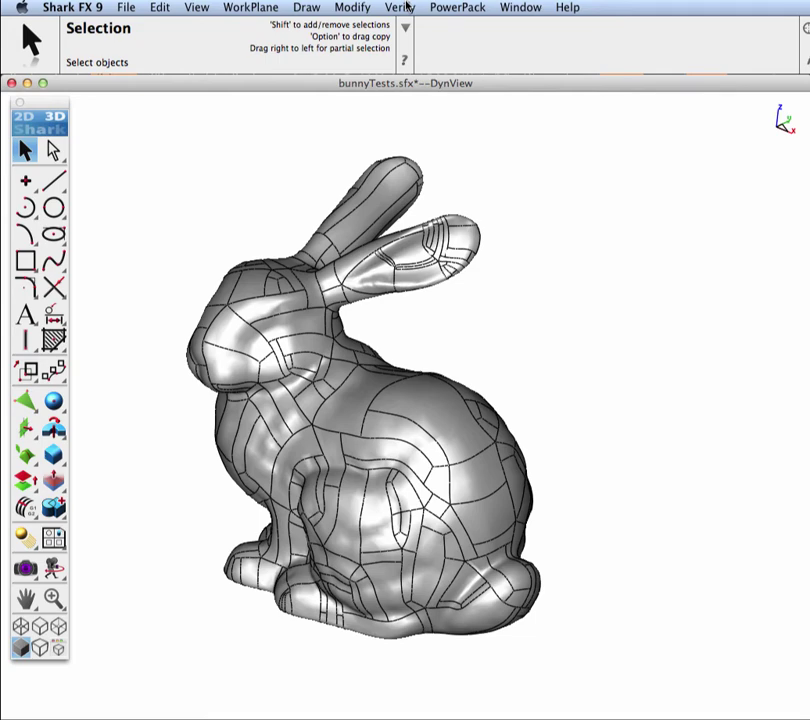
left_click(383, 196)
left_click(650, 607)
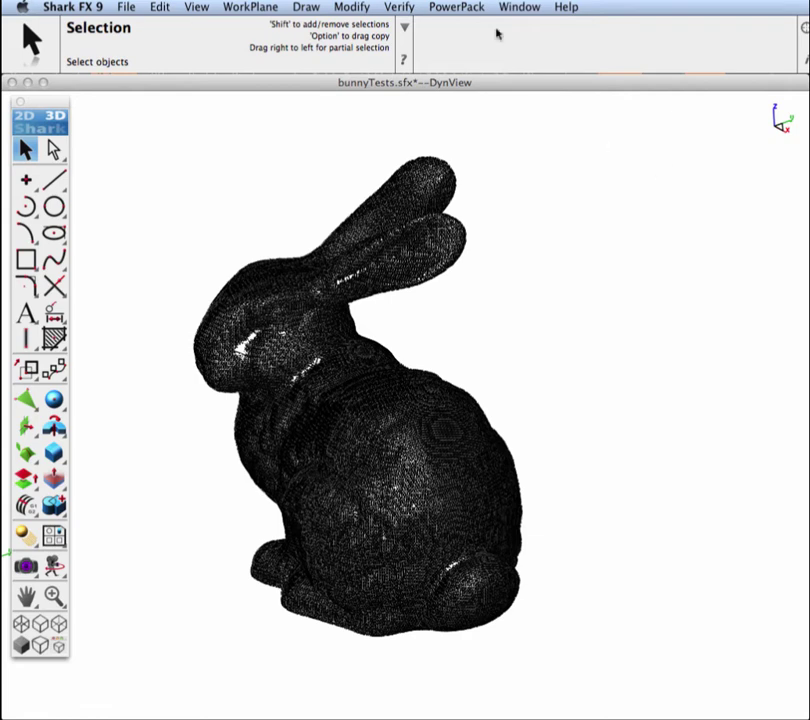
Run Coordinate Compare between the bunny's NURB surface and the original dense mesh with a tolerance of 0.1
left_click(457, 6)
mouse_move(475, 101)
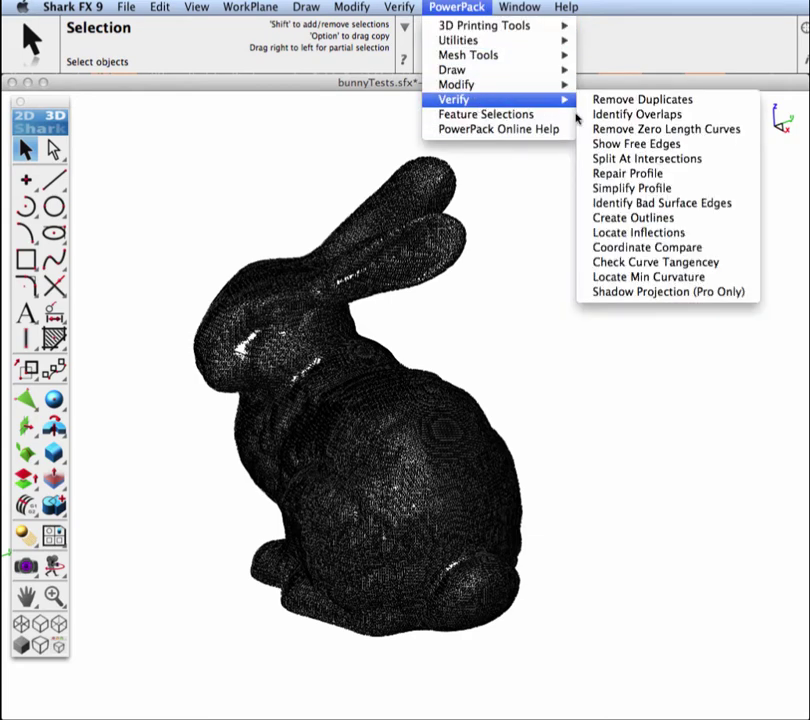
left_click(666, 252)
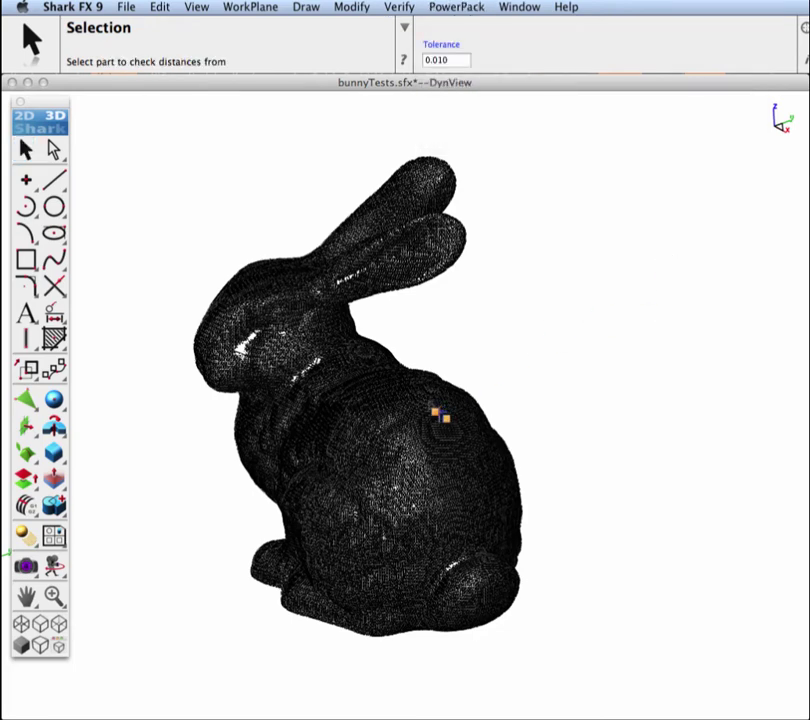
left_click(436, 410)
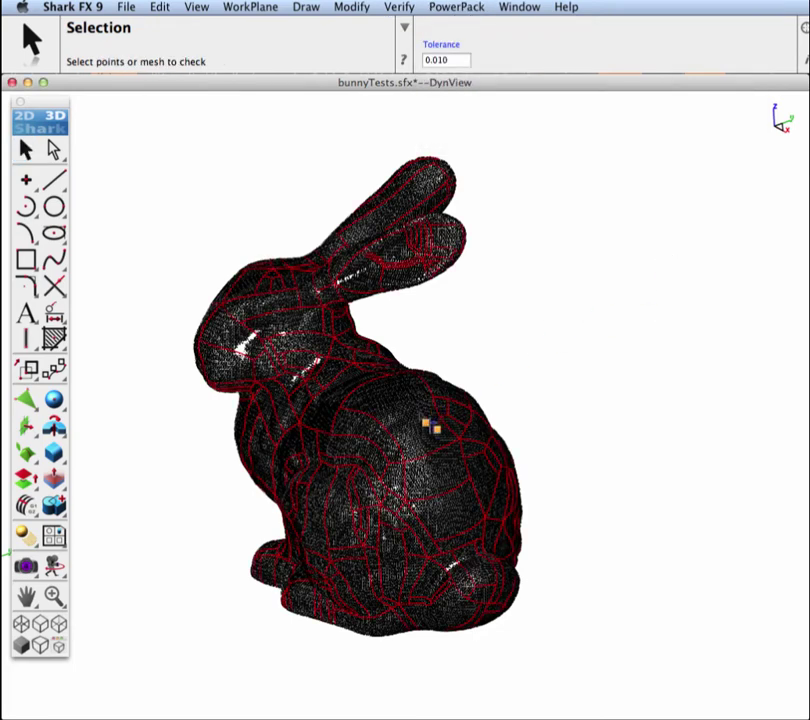
left_click(453, 60)
key("BackSpace")
key("BackSpace")
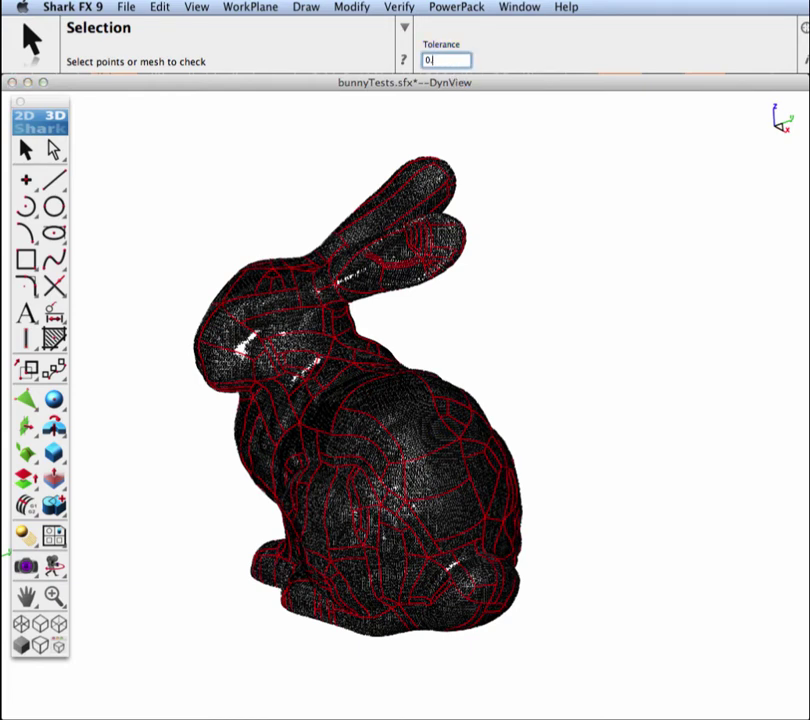
type("1")
key("Return")
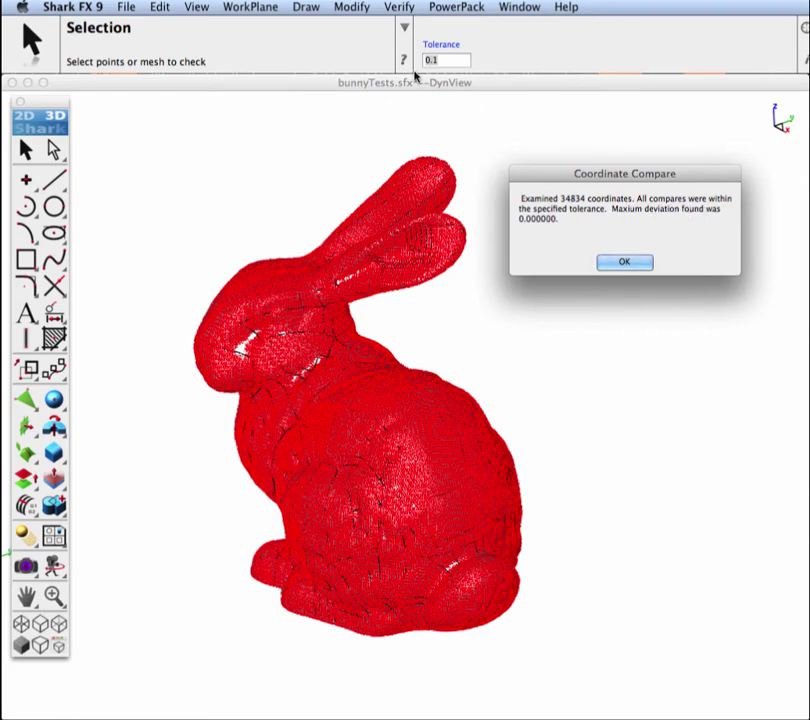
left_click(626, 263)
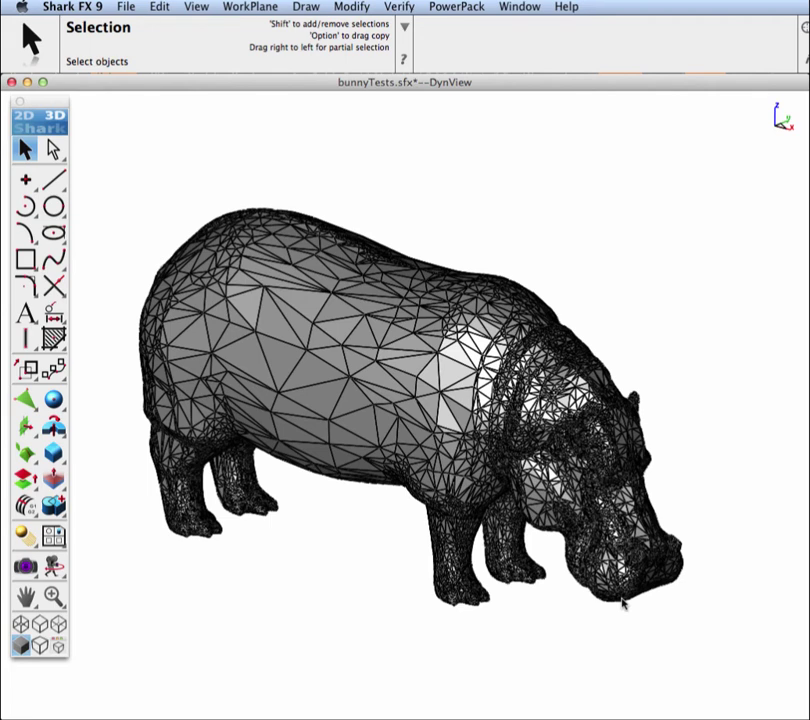
Convert the hippo's retopologized quad mesh to a NURB surface with SubDivision to NURB
mouse_move(654, 582)
middle_mouse_down()
mouse_move(564, 521)
mouse_move(434, 407)
mouse_move(510, 362)
mouse_move(627, 571)
mouse_move(597, 591)
mouse_move(607, 583)
middle_mouse_up()
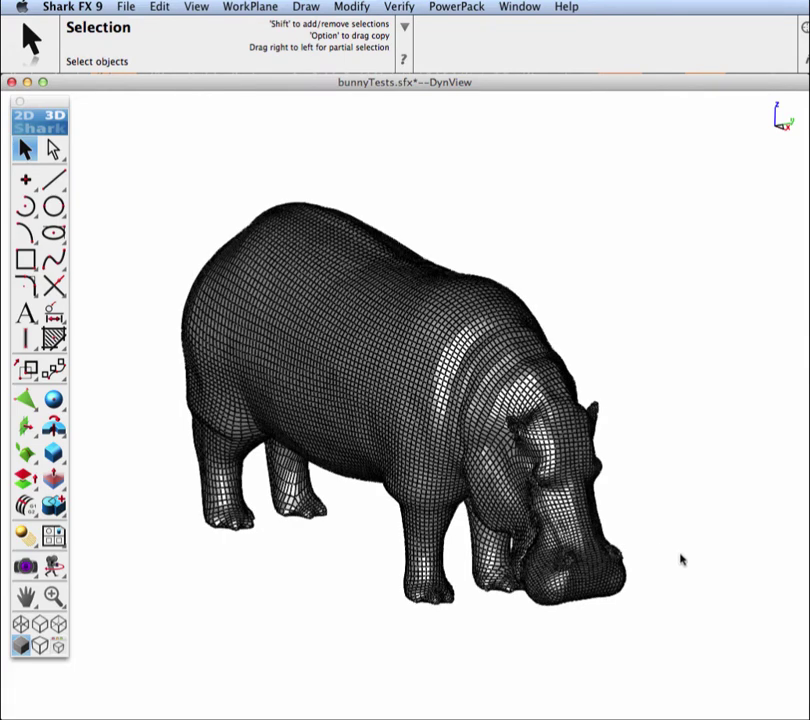
mouse_move(682, 557)
middle_mouse_down()
mouse_move(388, 572)
mouse_move(365, 557)
mouse_move(627, 579)
mouse_move(720, 515)
mouse_move(659, 505)
mouse_move(607, 543)
middle_mouse_up()
left_click(460, 8)
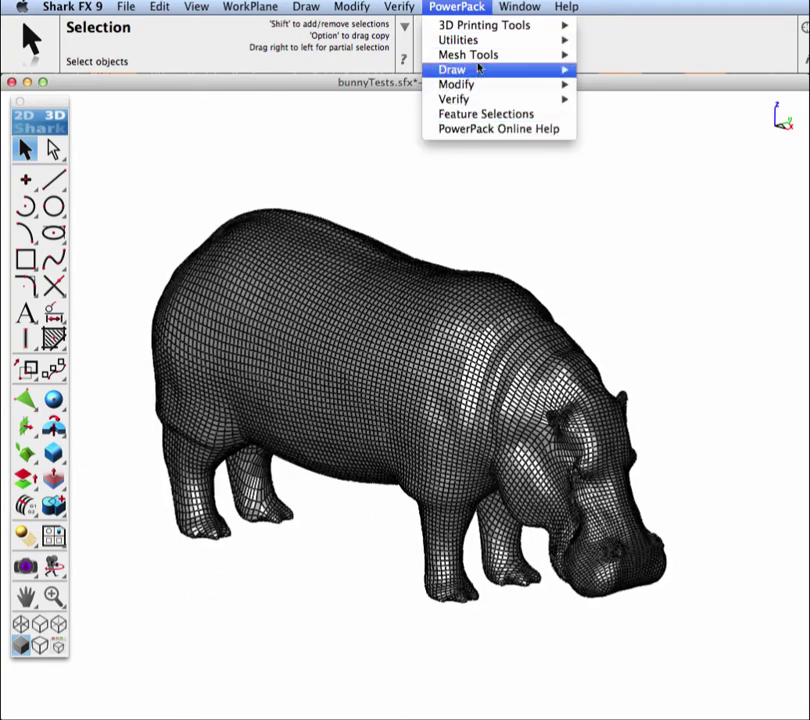
mouse_move(510, 55)
left_click(628, 552)
left_click(255, 253)
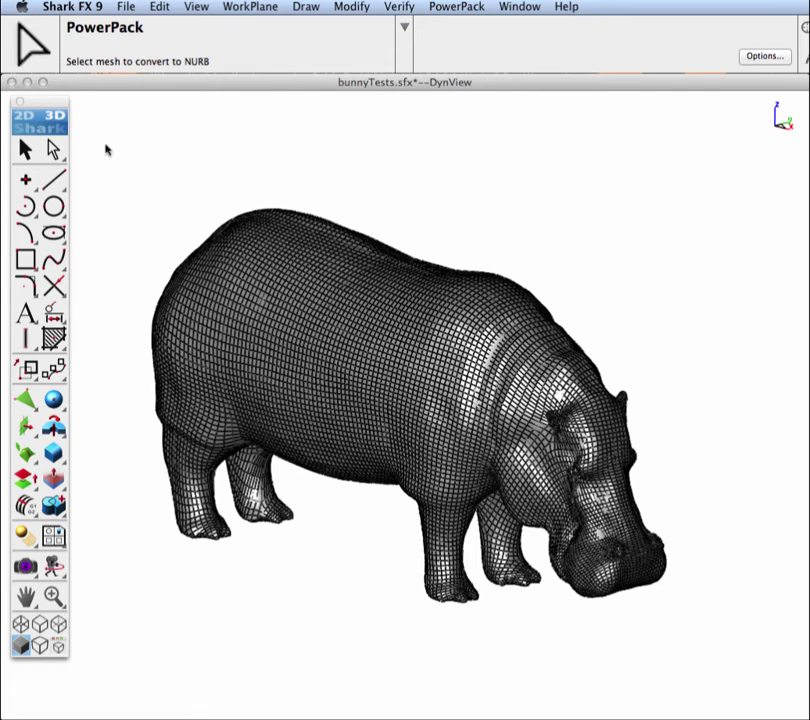
Hide the hippo's quad mesh named default so only its NURB surface is displayed
left_click(25, 149)
left_click(310, 271)
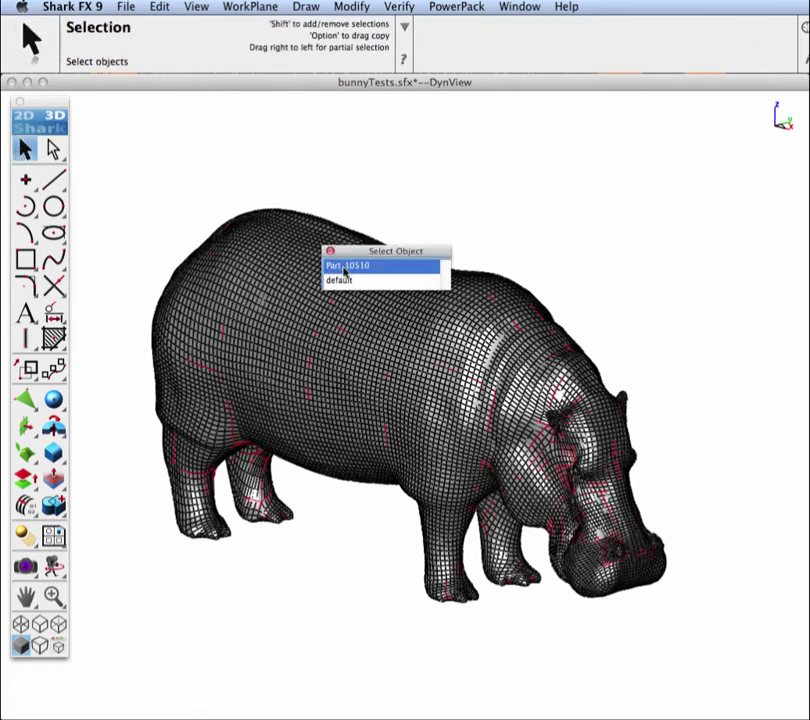
right_click(347, 282)
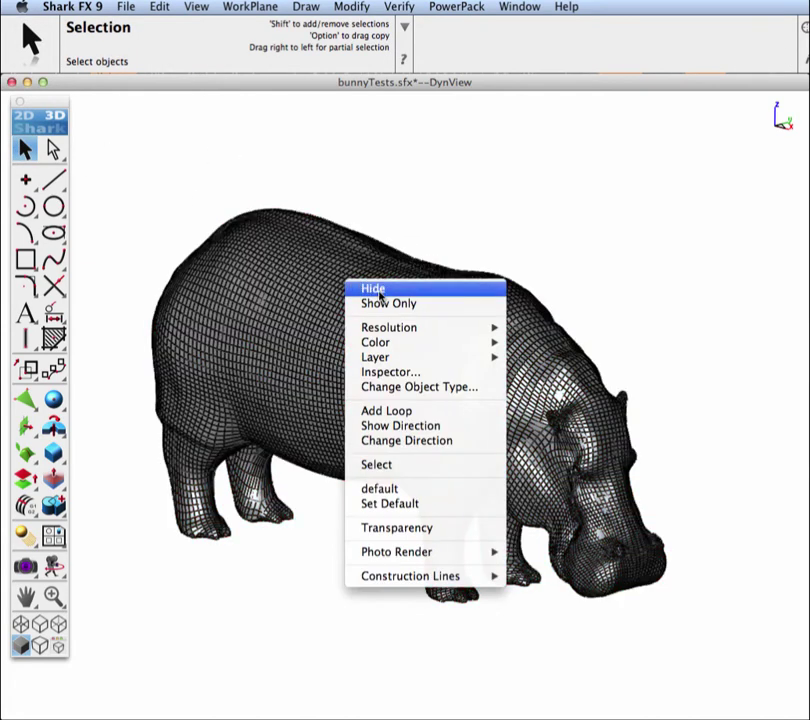
left_click(378, 290)
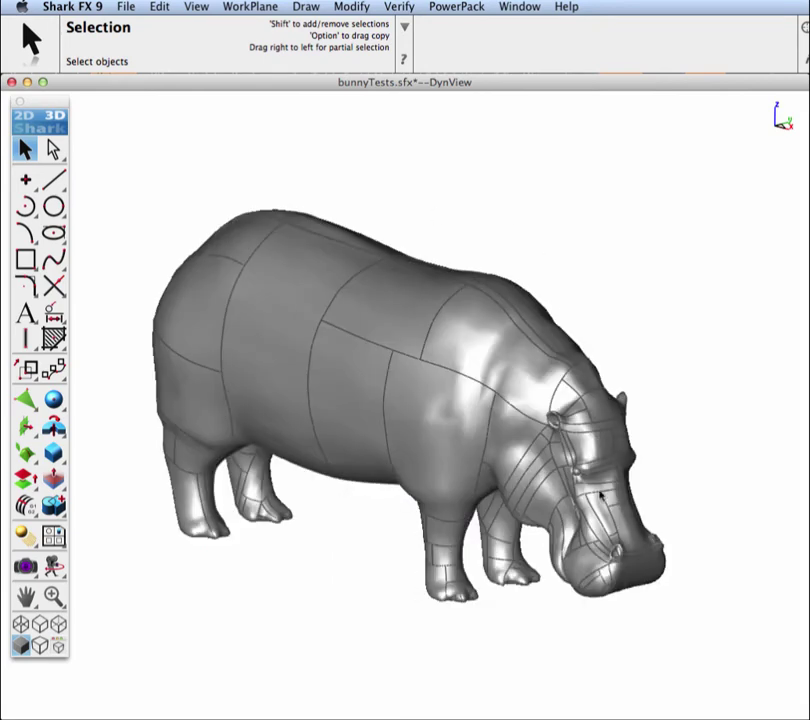
middle_click_drag(617, 488, 182, 329)
left_click(244, 270)
left_click(662, 333)
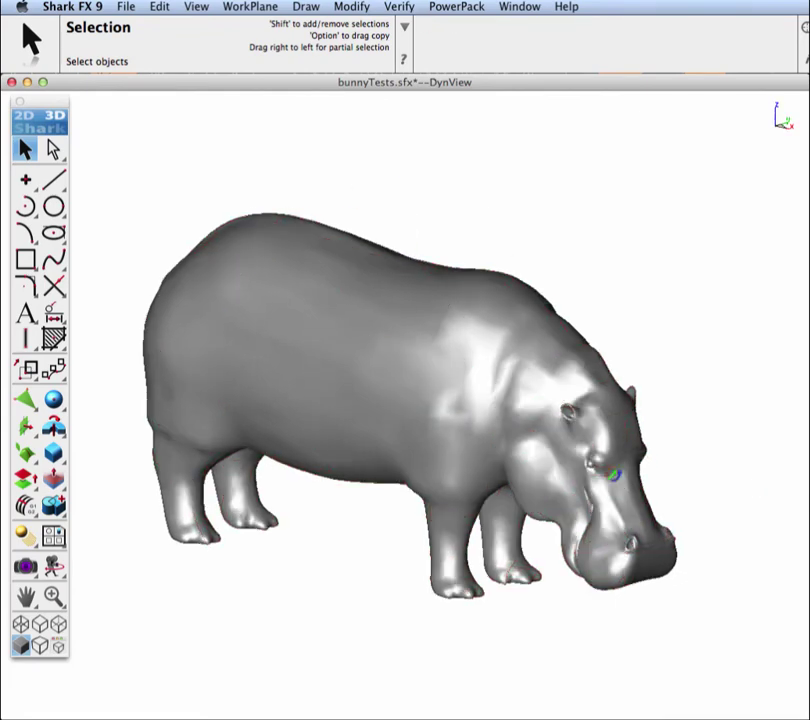
Run Check Object on the hippo's NURB part, review its topology report, and deselect the part
middle_click_drag(615, 474, 543, 491)
left_click(299, 289)
left_click(398, 7)
left_click(433, 290)
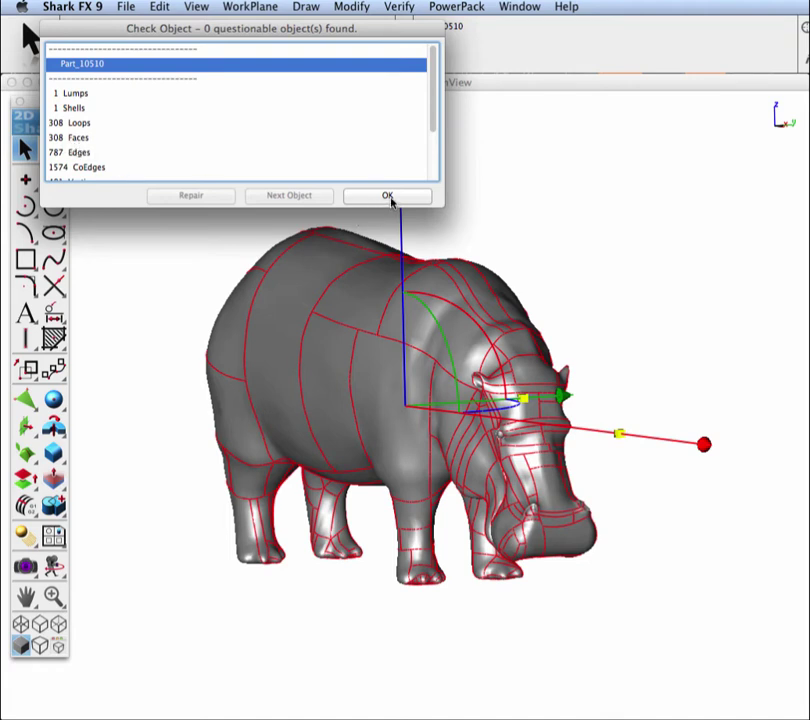
left_click(388, 196)
left_click(437, 213)
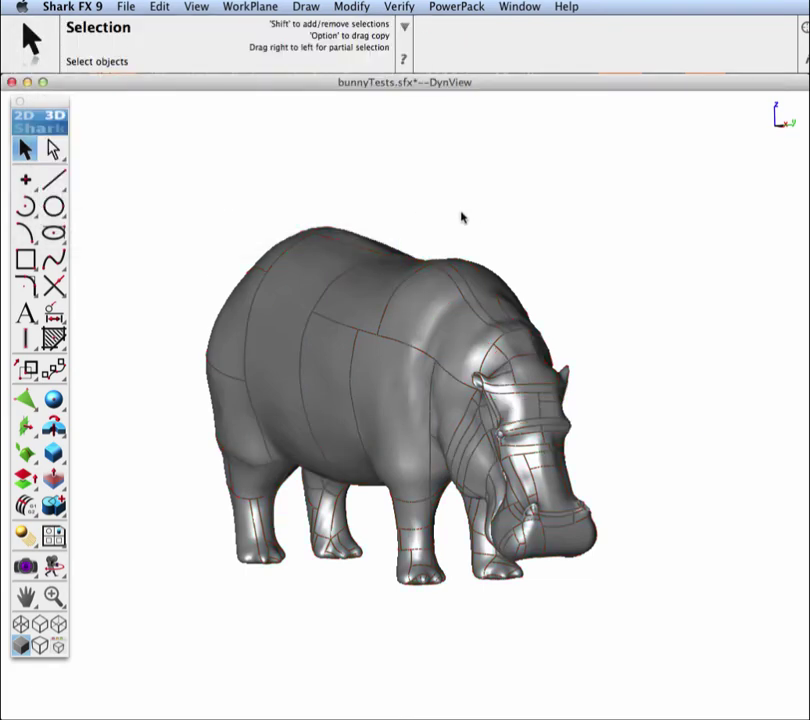
In the Front view, place an X-Station infinite plane at the hippo's neck
key("F5")
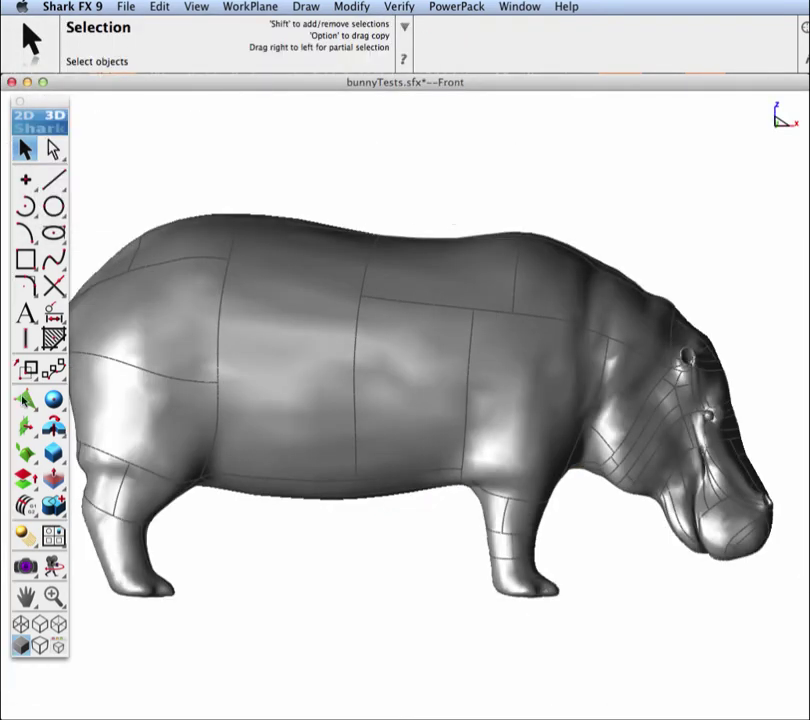
left_click(25, 425)
left_click_drag(25, 425, 166, 141)
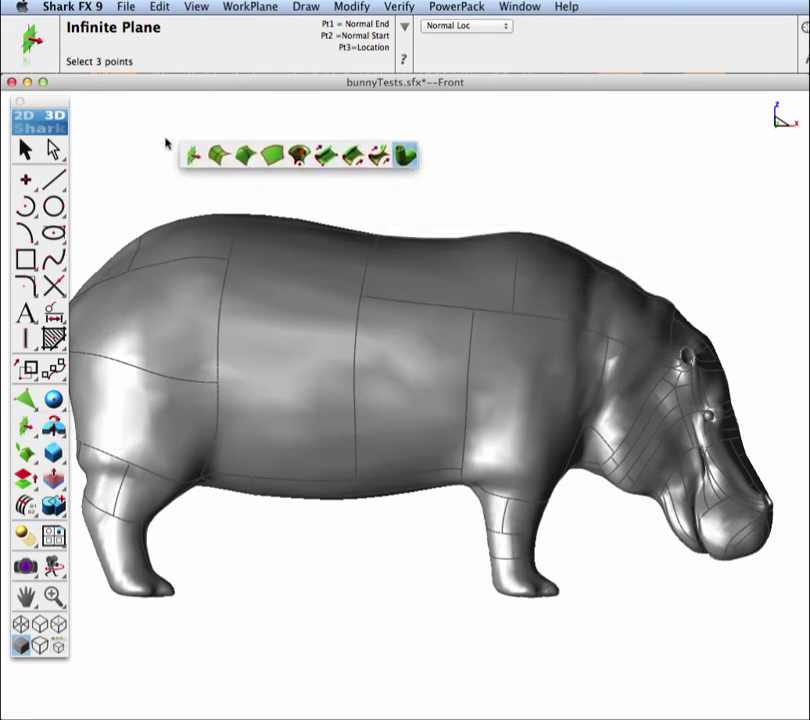
left_click(474, 31)
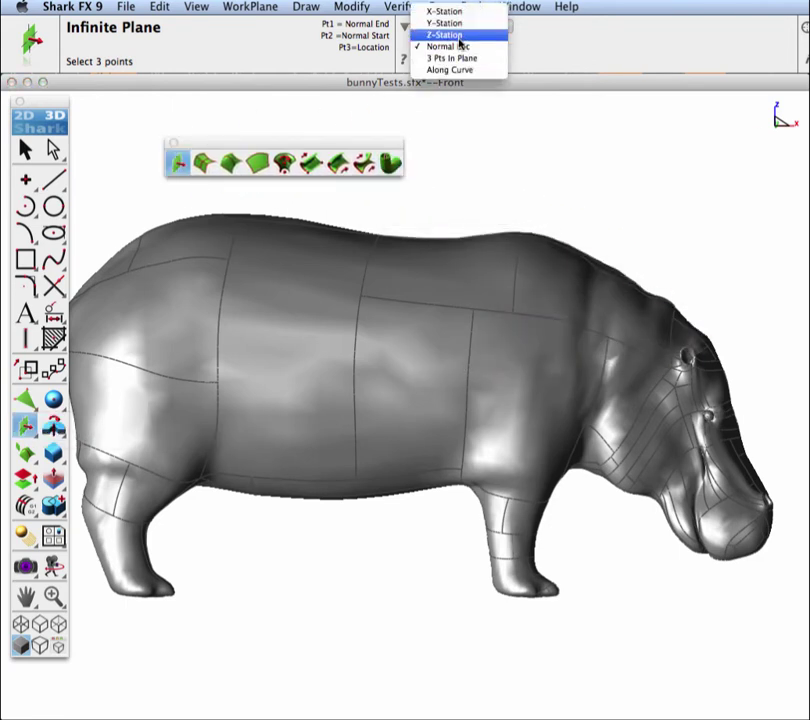
left_click(459, 37)
left_click(464, 27)
left_click(460, 33)
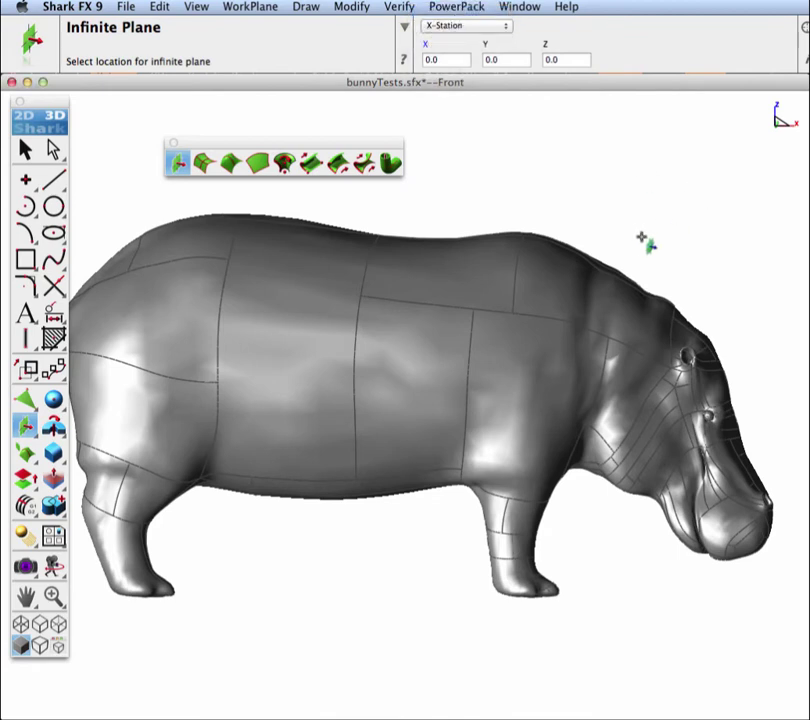
left_click(617, 227)
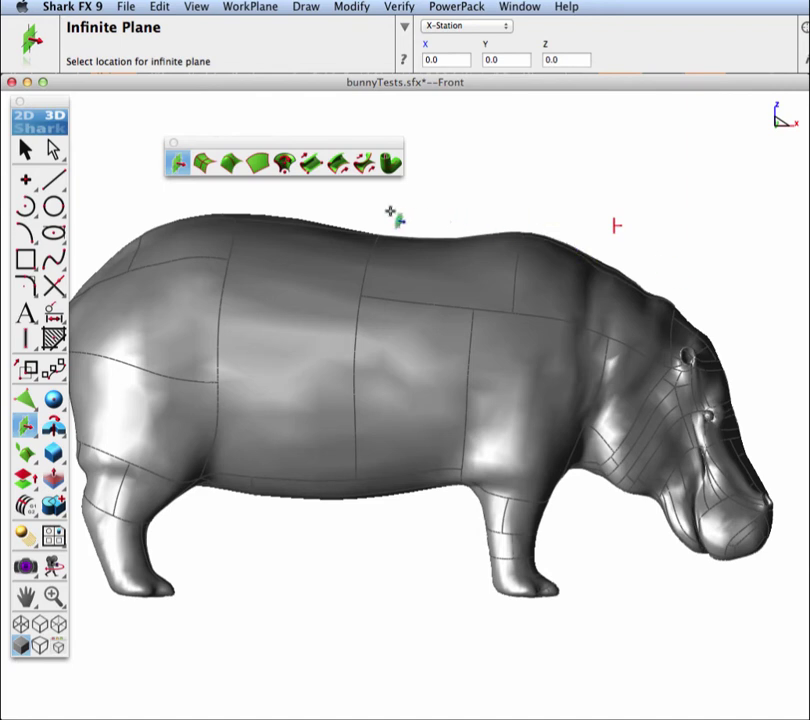
Split the hippo solid at the neck with Split Solid, using the X-Station plane
left_click(53, 505)
left_click_drag(53, 505, 190, 507)
left_click(565, 400)
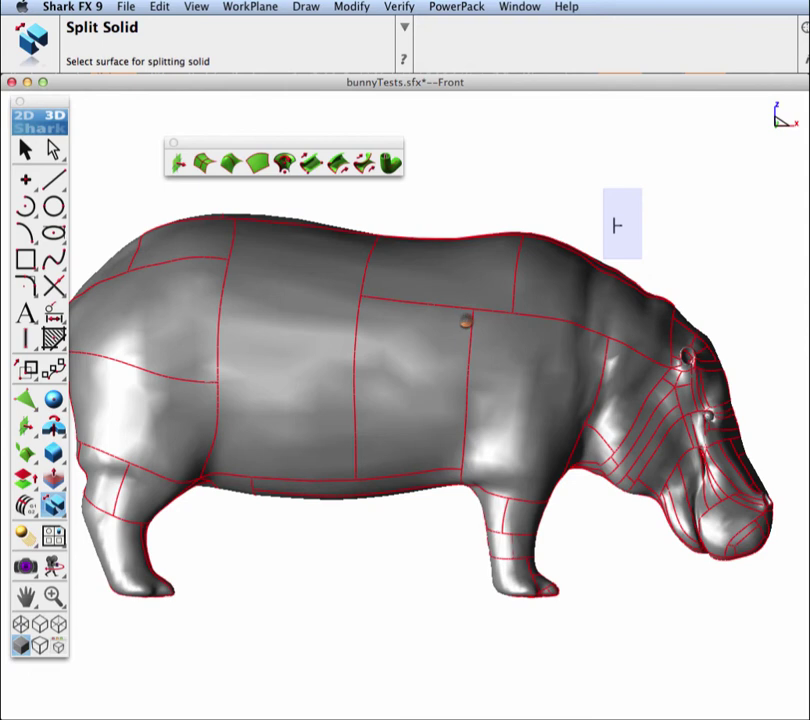
left_click(456, 311)
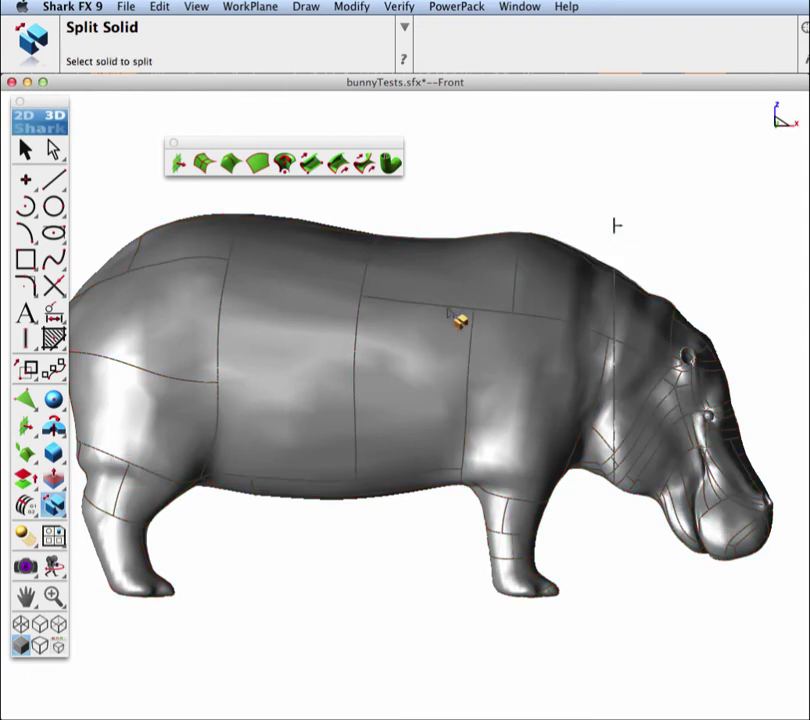
Place a Z-Station infinite plane behind the hippo, level with the lower body just above the legs
scroll(456, 320, "down", 2)
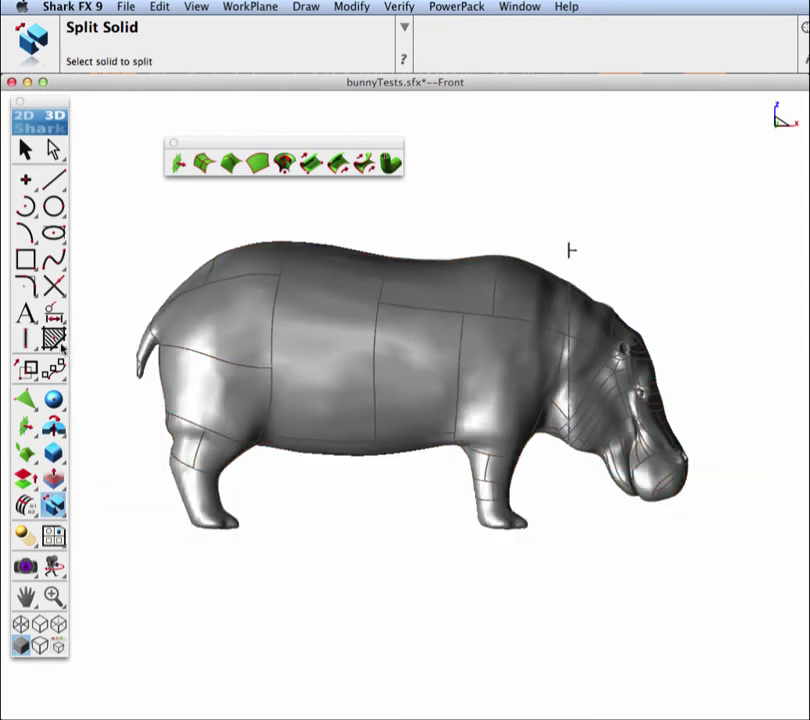
left_click(178, 163)
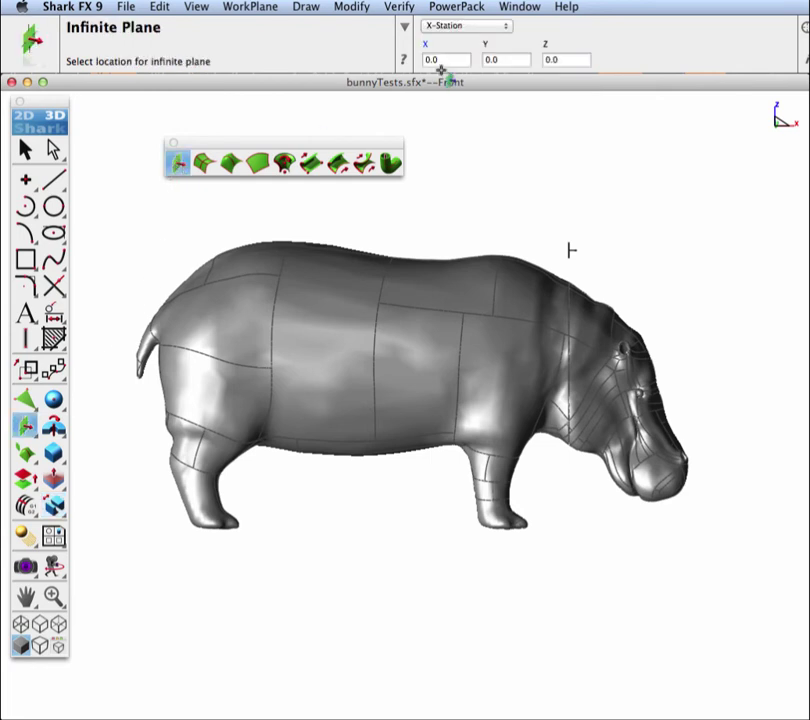
left_click(440, 26)
left_click(444, 49)
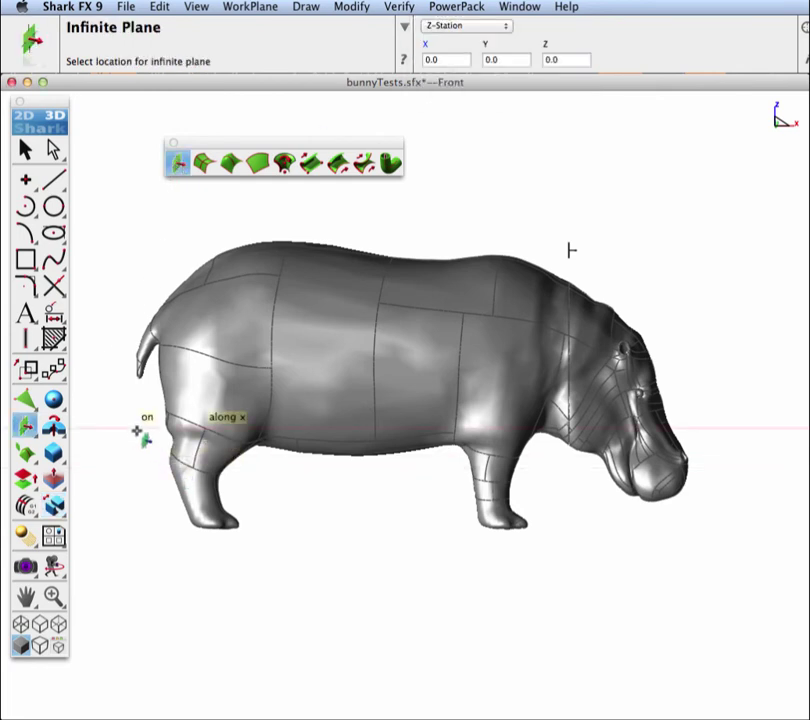
scroll(135, 424, "up", 3)
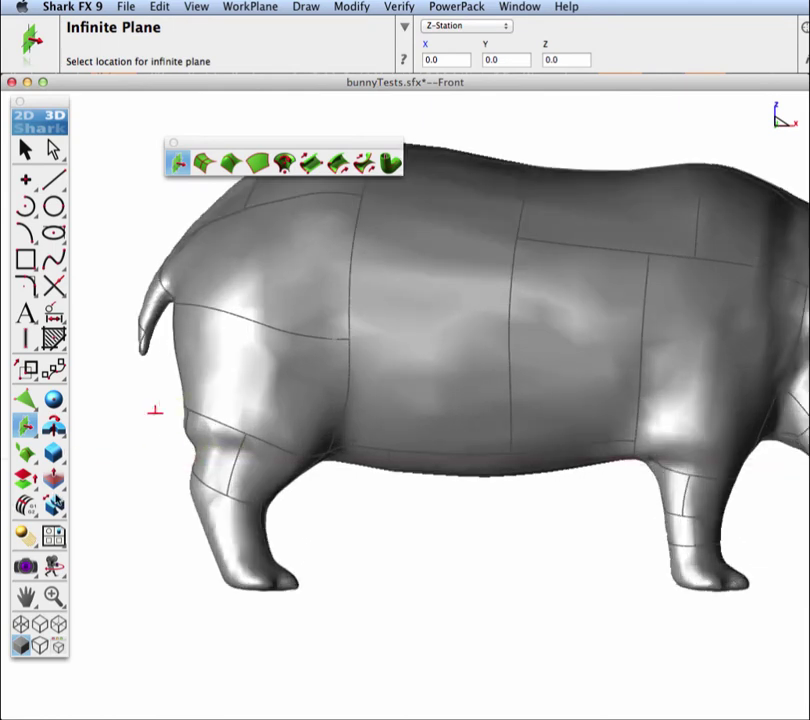
Split the hippo's body horizontally above the legs with Split Solid, using the Z-Station plane
left_click(53, 505)
left_click(318, 316)
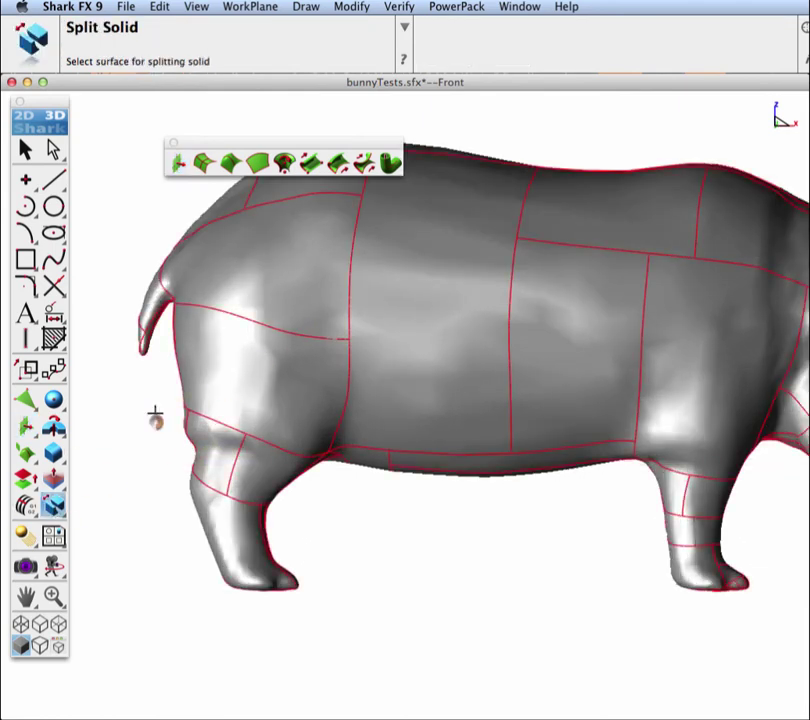
left_click(152, 469)
Create a Normal Loc infinite plane beside the hippo's upper rump and select it
left_click(178, 163)
left_click(455, 26)
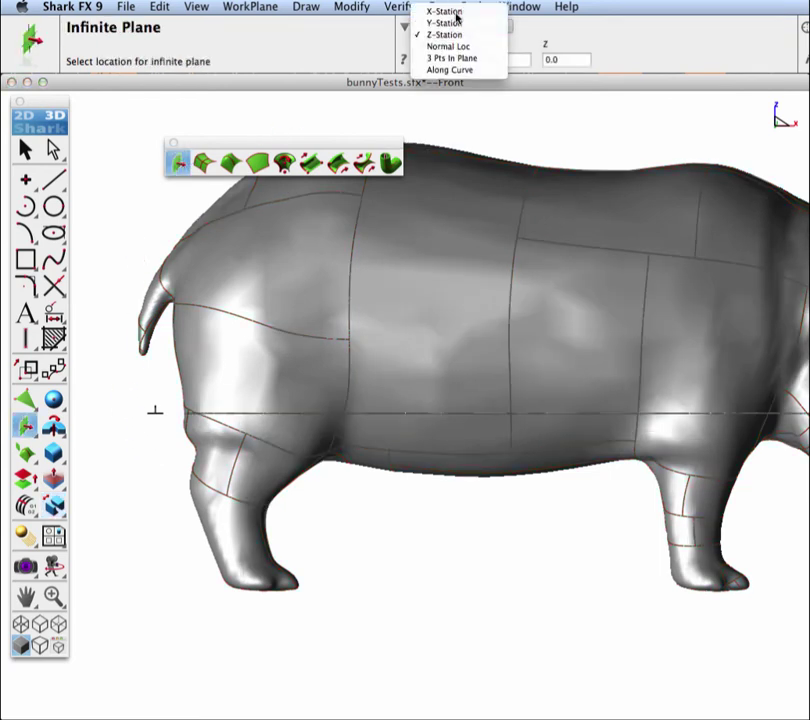
left_click(452, 47)
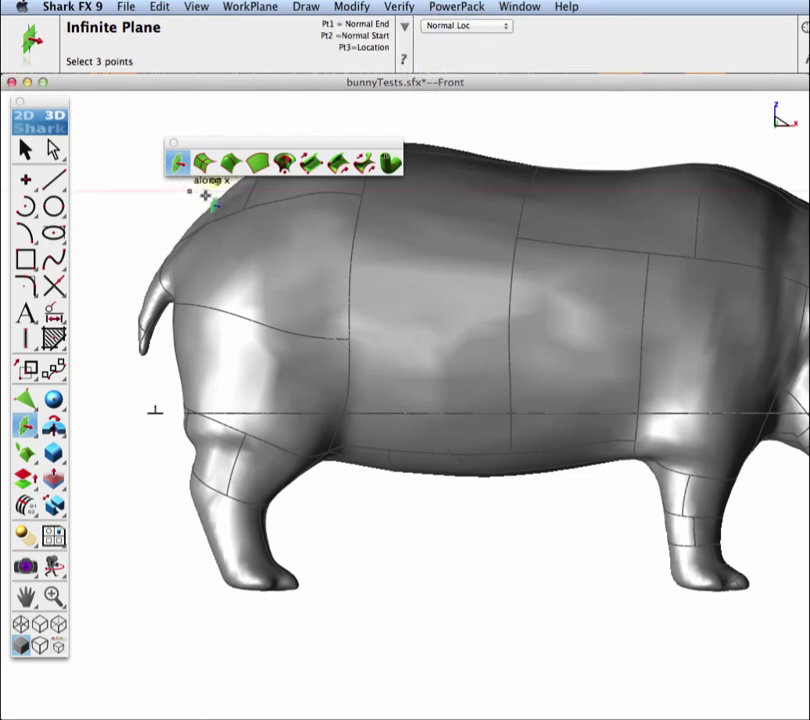
left_click(25, 148)
left_click(162, 190)
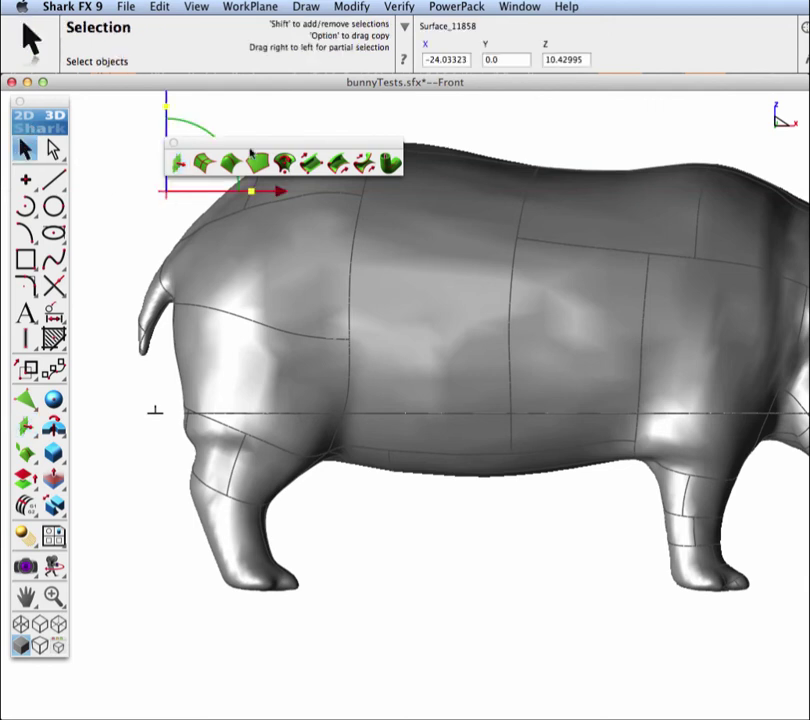
left_click(327, 92)
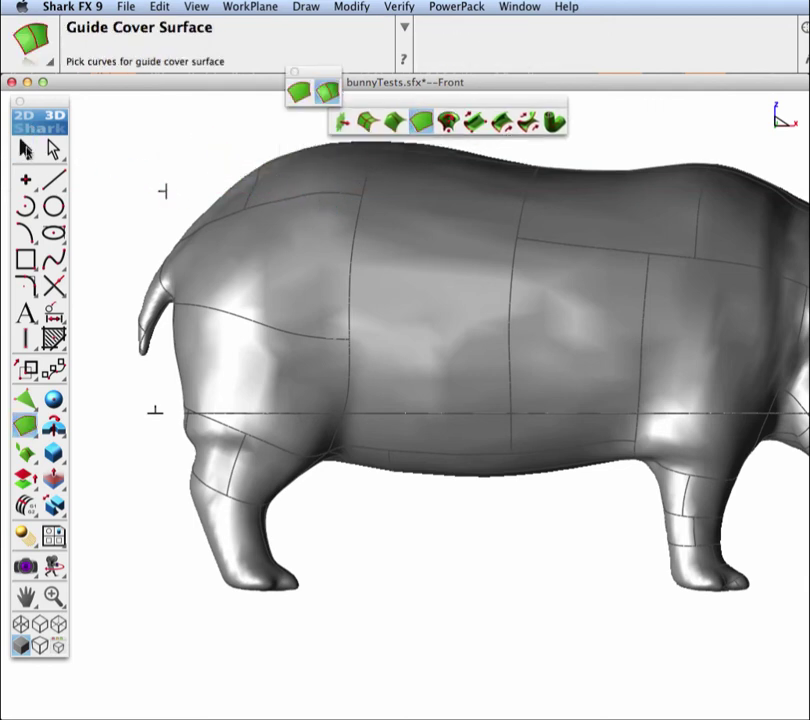
Shift the rump plane along X toward the head and tilt it by about 5.7°
left_click(25, 148)
left_click(162, 190)
left_click_drag(289, 201, 331, 201)
left_click_drag(259, 145, 205, 153)
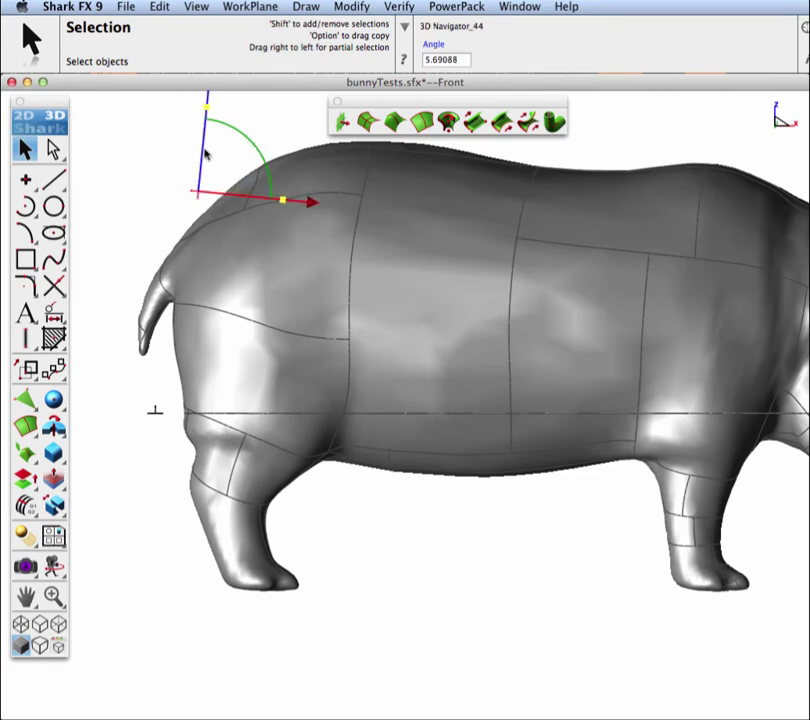
Split the hippo's upper body at the rump with Split Solid, using the tilted plane near the tail
left_click(53, 505)
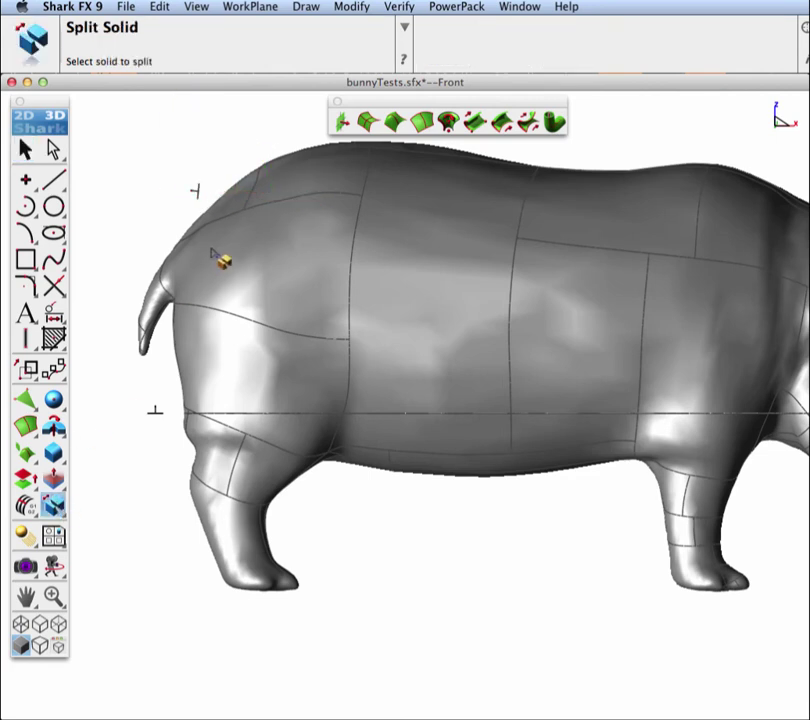
left_click(219, 259)
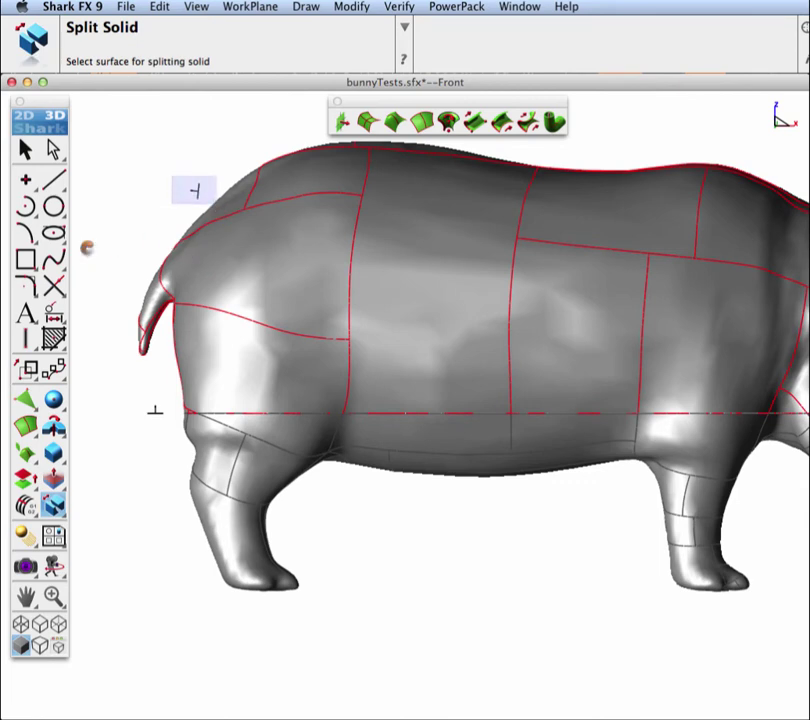
key("Escape")
key("Escape")
Show only the hippo's split upper body, examine its cuts, and return to the front view
right_click(331, 224)
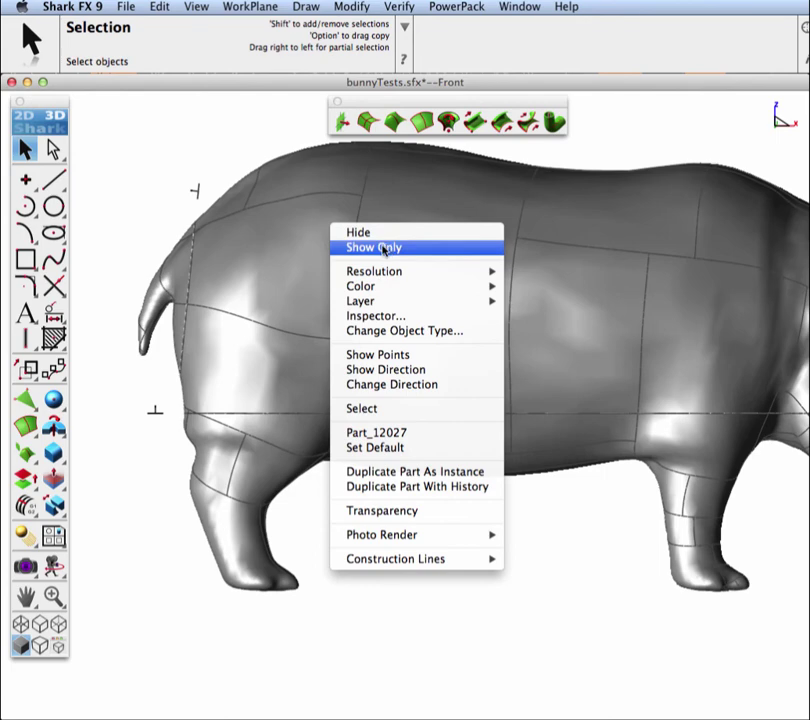
left_click(390, 248)
middle_click_drag(610, 421, 508, 286)
key("super+1")
Show all surfaces and move the neck's splitting plane along X by about -1.53, toward the rump
right_click(548, 214)
mouse_move(680, 459)
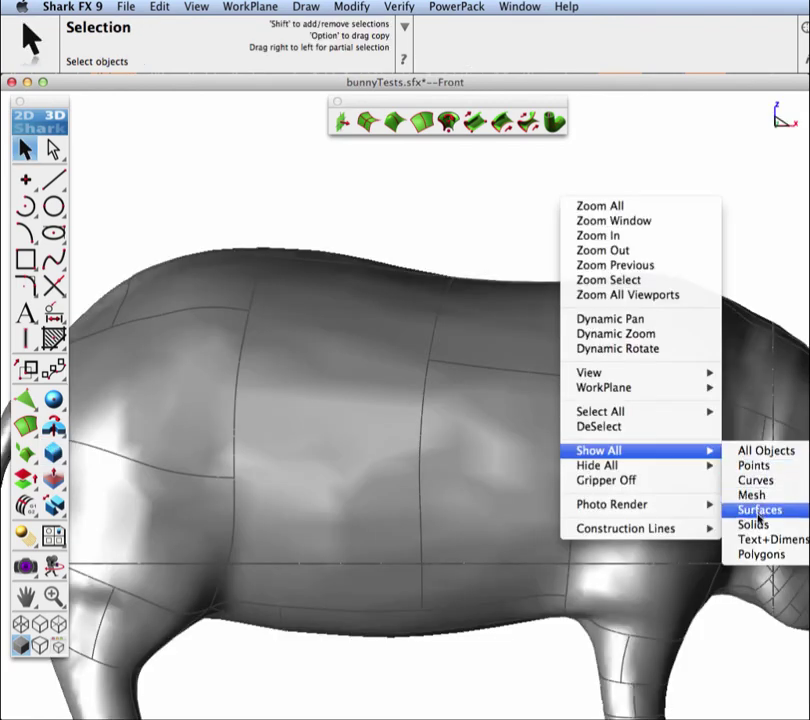
left_click(755, 513)
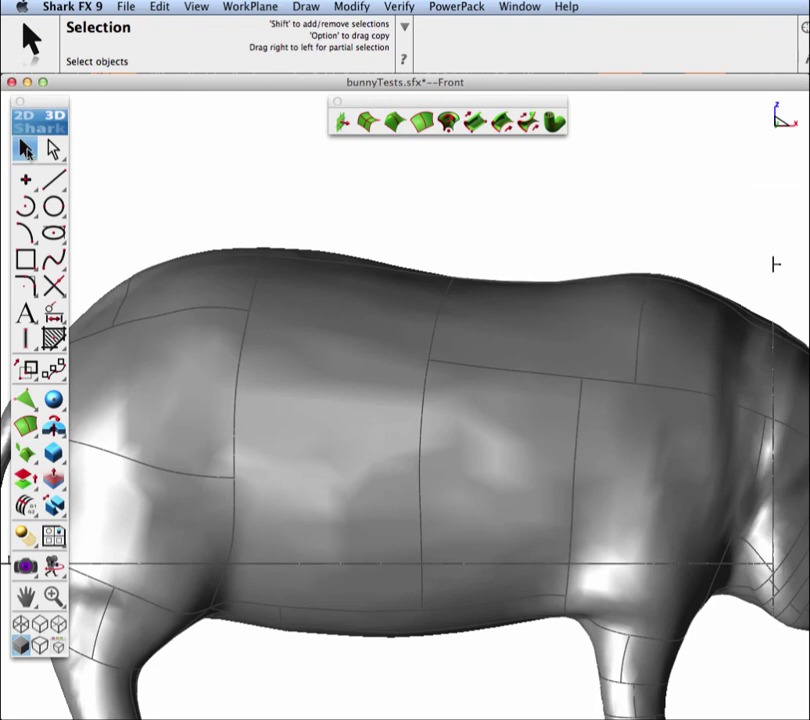
left_click(774, 262)
scroll(771, 270, "down", 2)
left_click_drag(670, 233, 500, 258)
left_click_drag(683, 284, 654, 281)
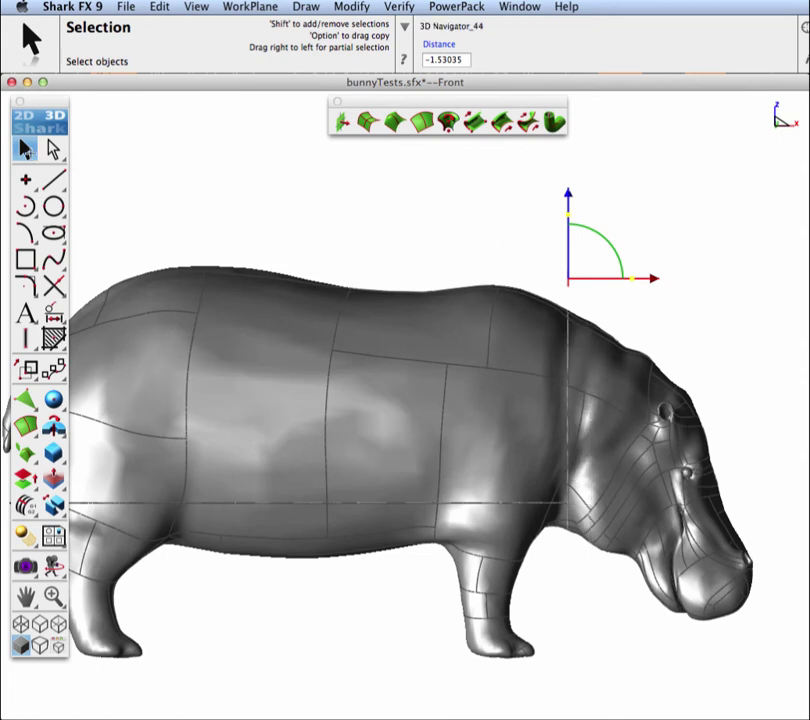
Isolate the upper body between the rump and neck cuts so its flat underside is accessible
right_click(351, 371)
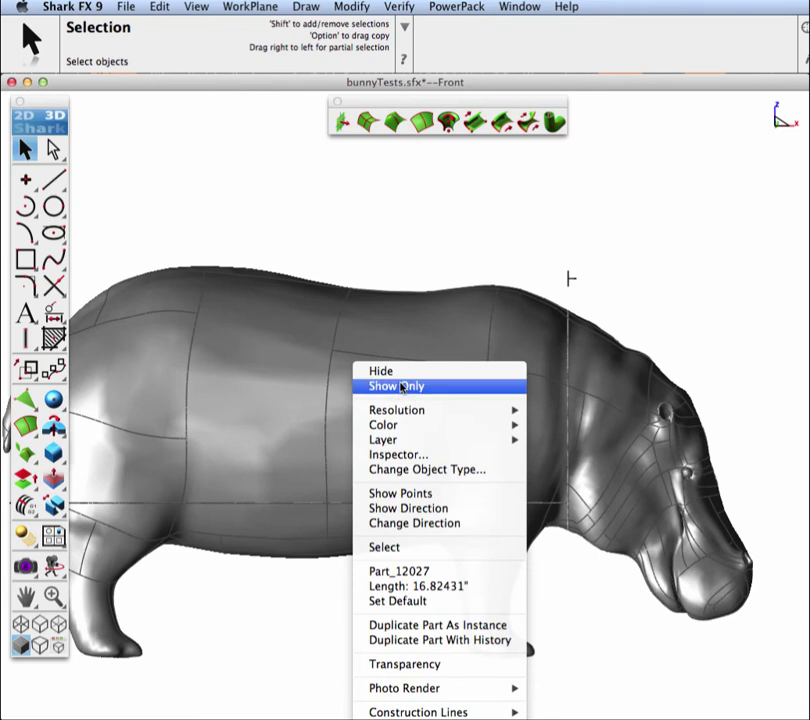
left_click(402, 387)
middle_click_drag(405, 470, 405, 343)
Shell the isolated upper body with a 0.250 offset, leaving its flat underside and neck cut faces open
left_click_drag(50, 458, 188, 452)
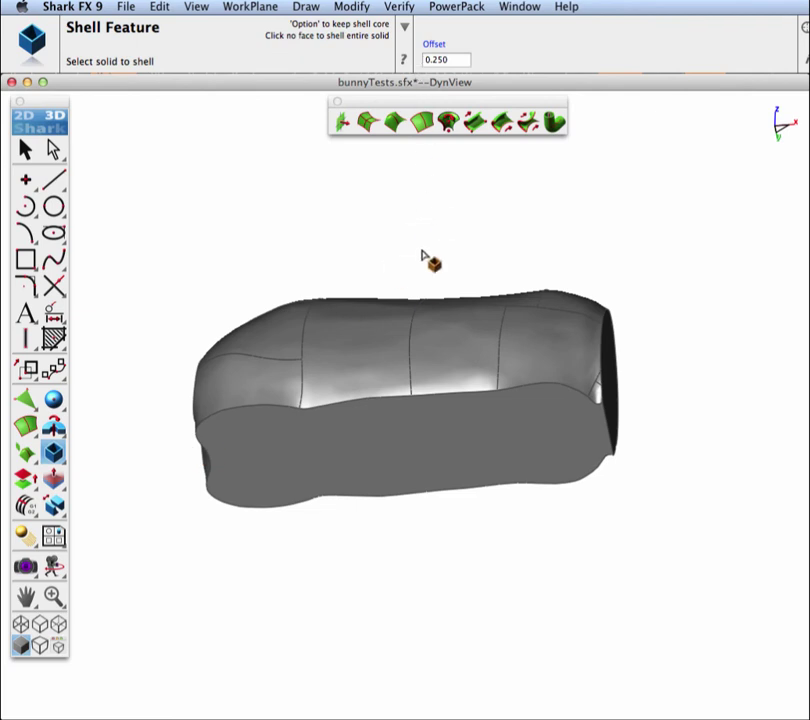
left_click(408, 441)
left_click(405, 447)
left_click(441, 446)
middle_click_drag(476, 457, 592, 402)
left_click(588, 397)
left_click(623, 390)
left_click(690, 378)
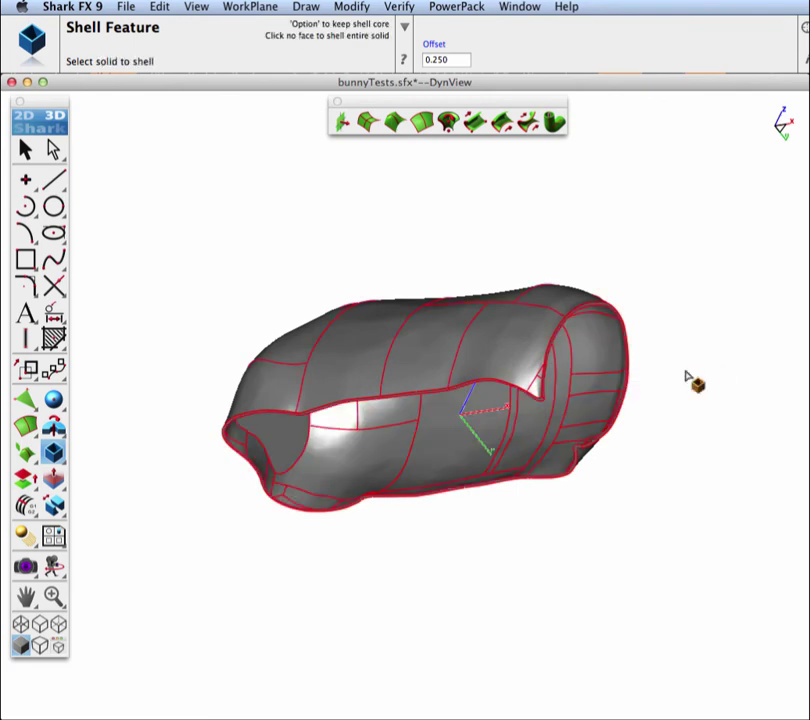
left_click(25, 149)
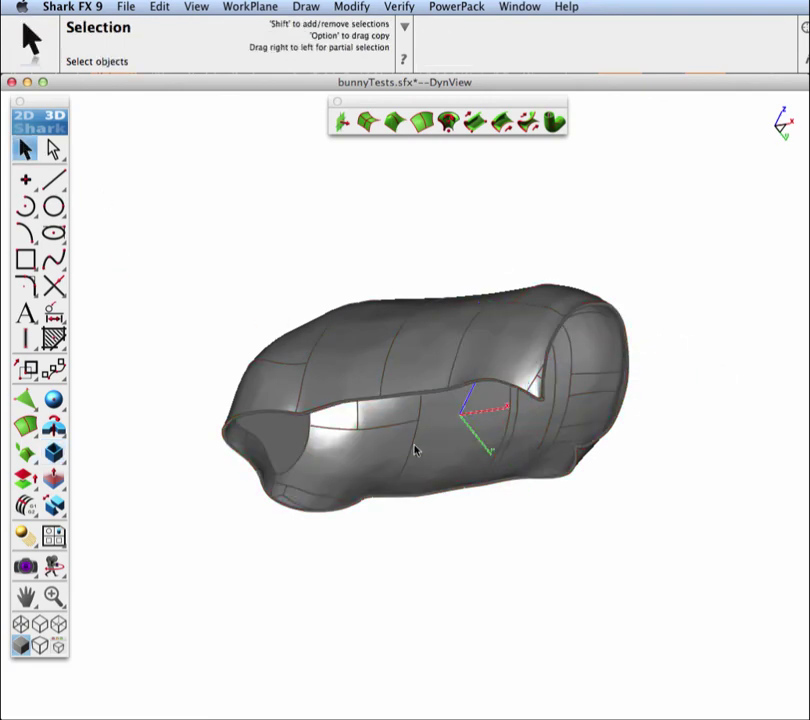
Examine the shelled body, return to the front view, and show all of the hippo's solids
middle_click_drag(415, 450, 508, 530)
scroll(349, 414, "up", 5)
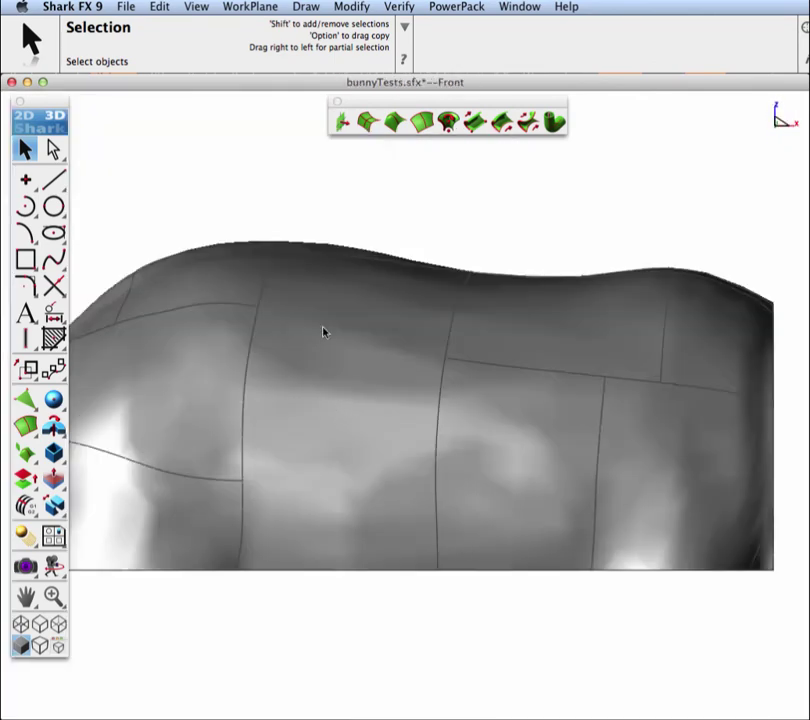
right_click(404, 205)
mouse_move(558, 455)
left_click(600, 528)
scroll(567, 503, "down", 3)
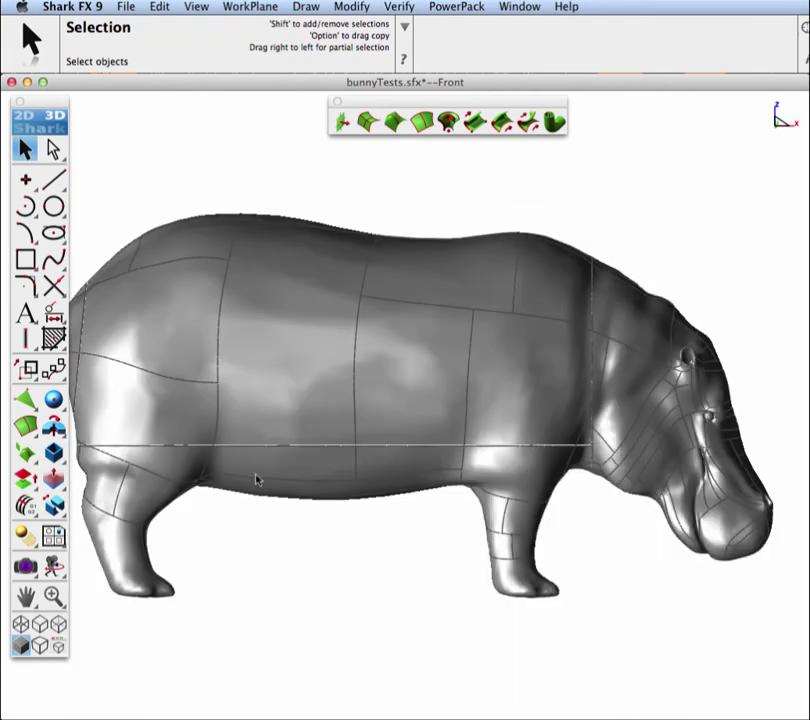
Join the head, the lower body with legs and the tail section to the shelled body with Add Solid
left_click(52, 504)
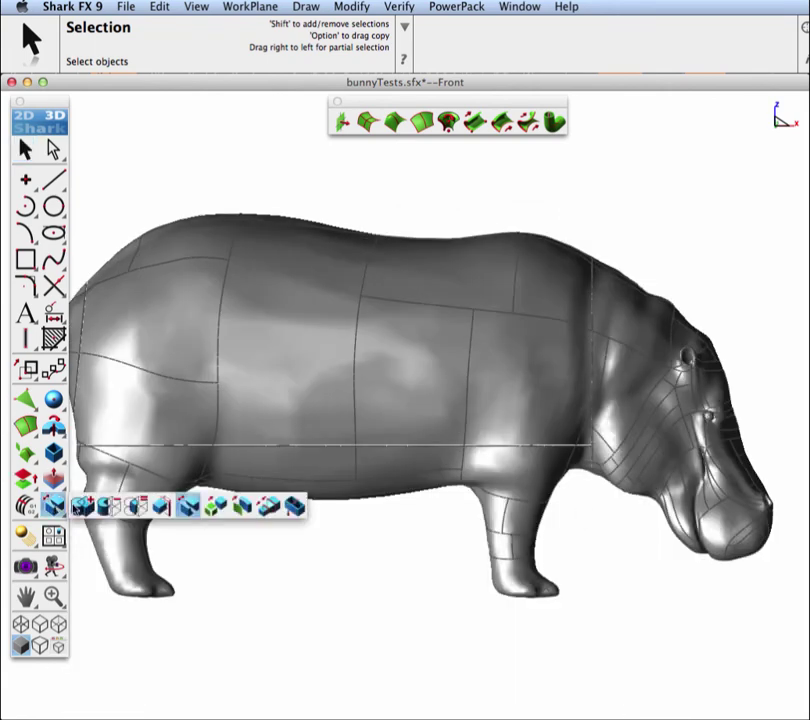
left_click(78, 507)
left_click(474, 389)
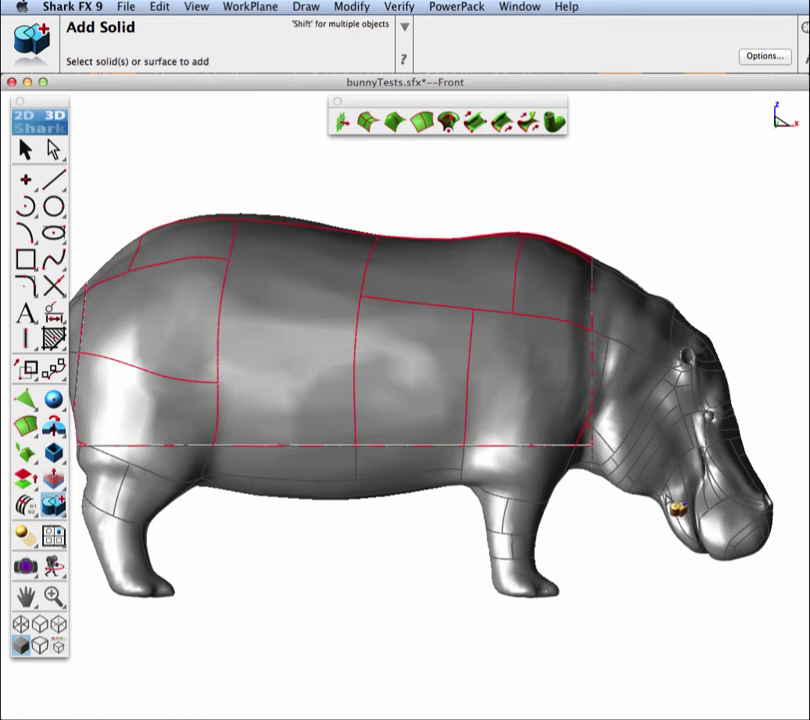
left_click(645, 443)
left_click(535, 495)
scroll(150, 360, "down", 3)
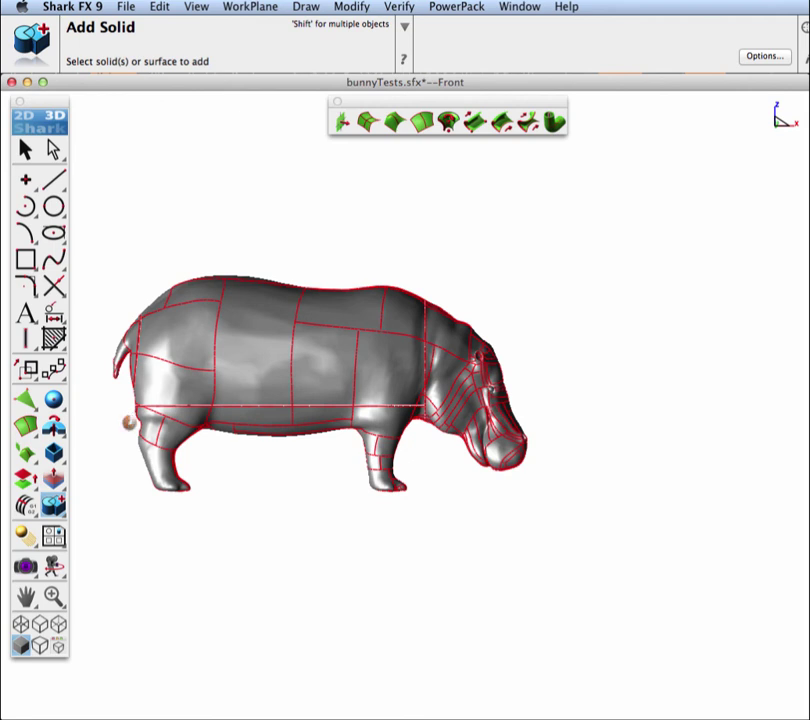
left_click(128, 422)
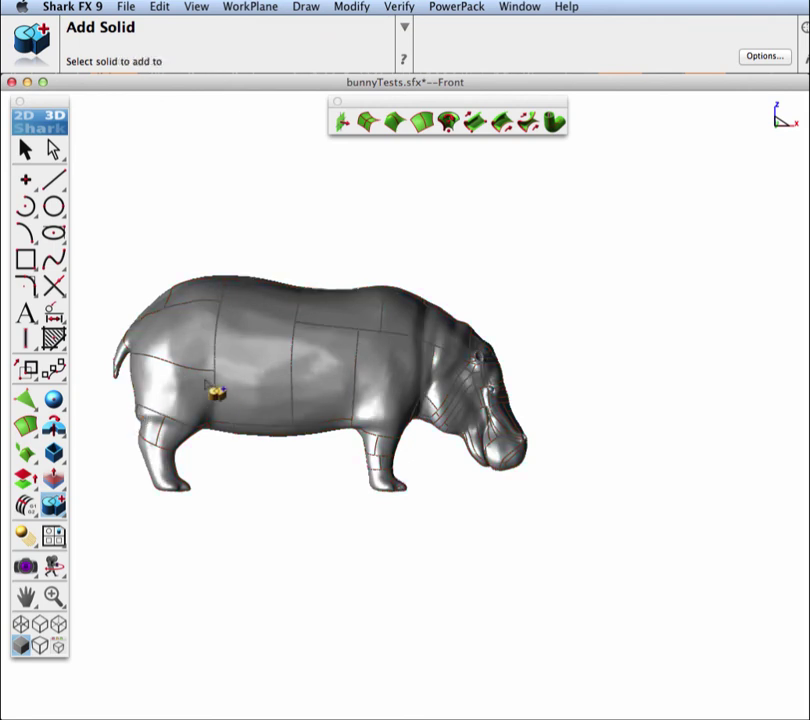
scroll(258, 396, "up", 2)
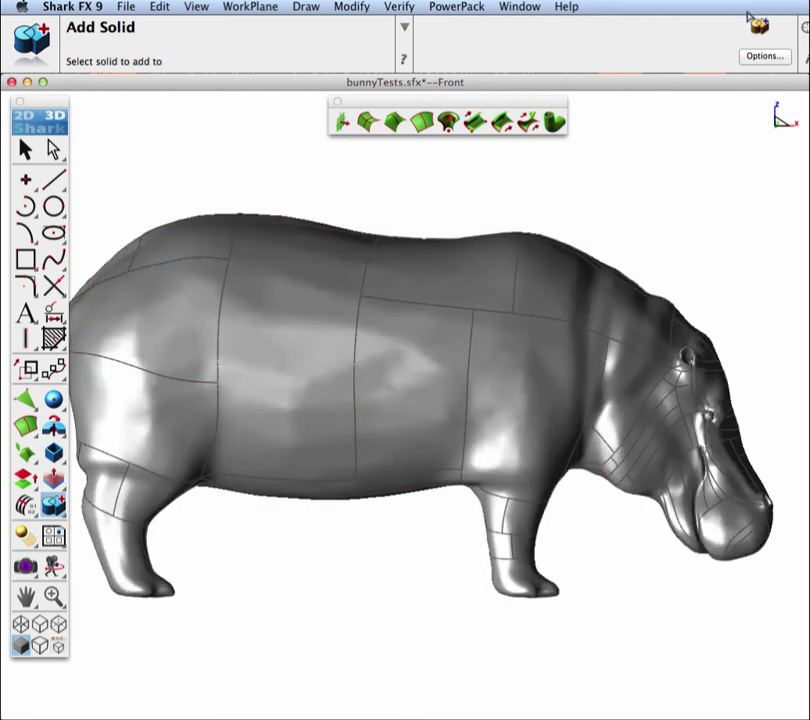